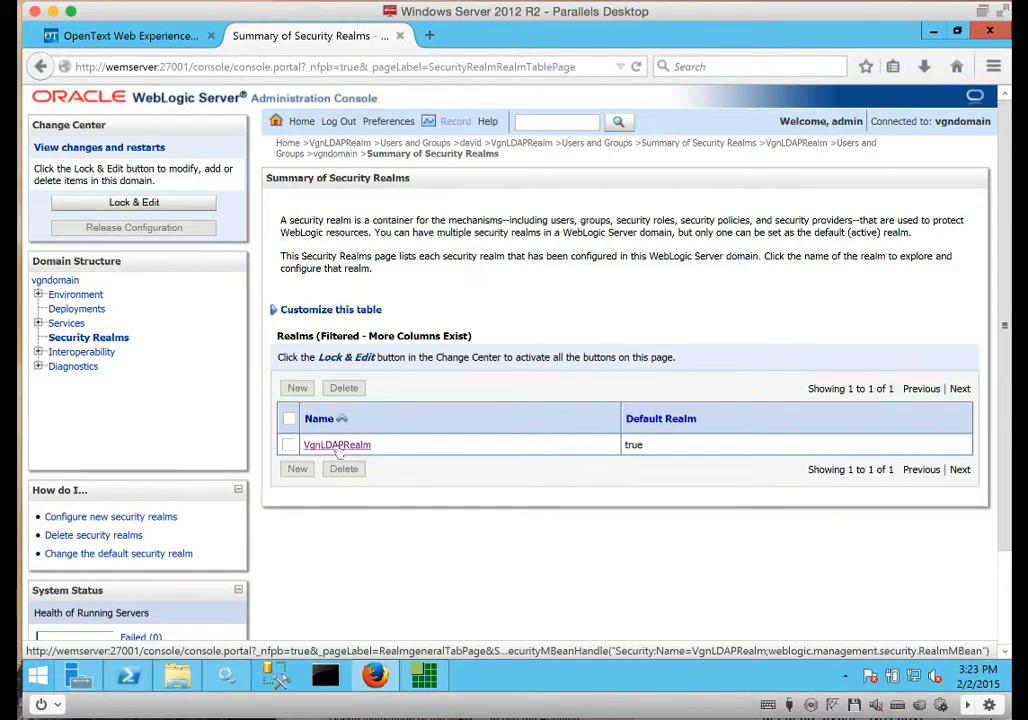
Create user bill in VgnLDAPRealm with description 'a test user' and a password.
click(338, 446)
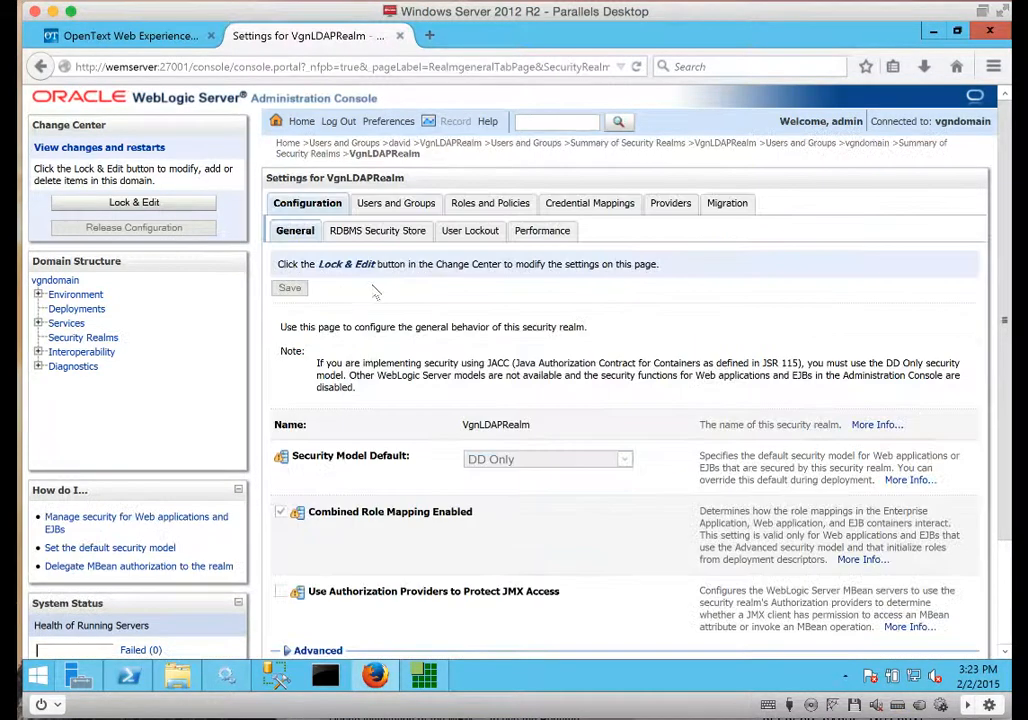
click(365, 203)
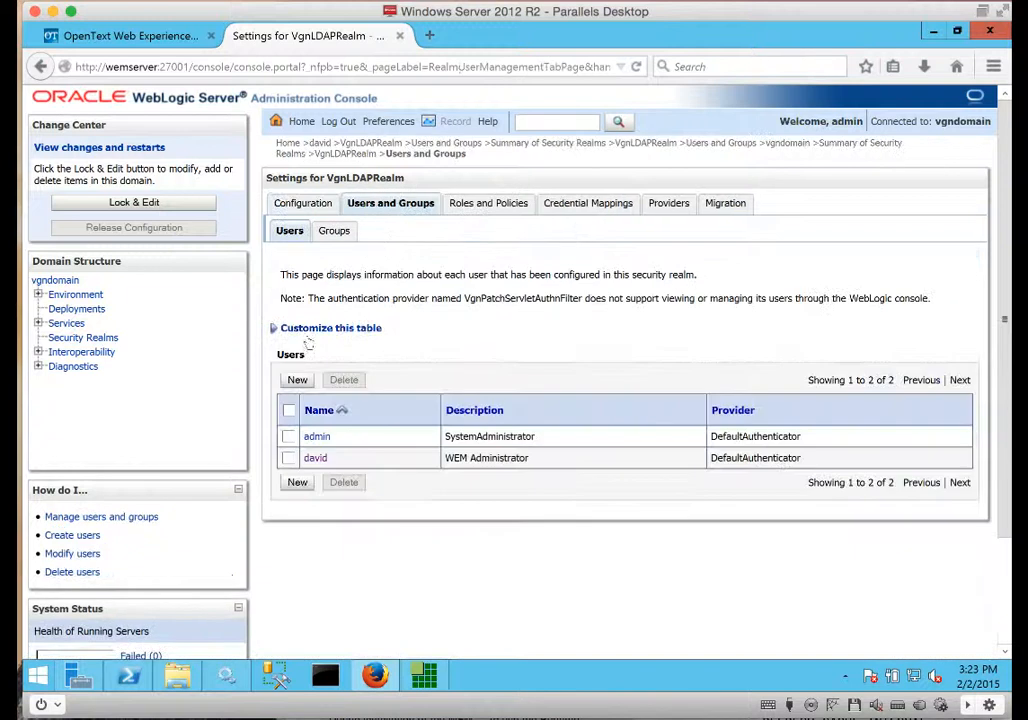
click(297, 380)
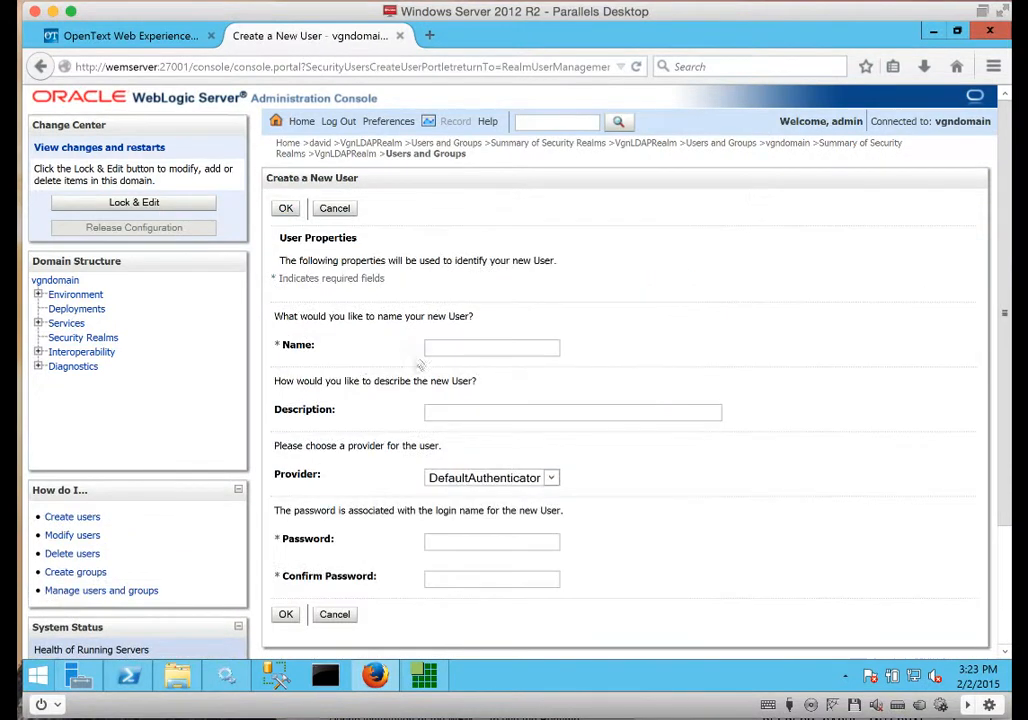
text(bill)
key(Tab)
text(a test user)
key(Tab)
key(Tab)
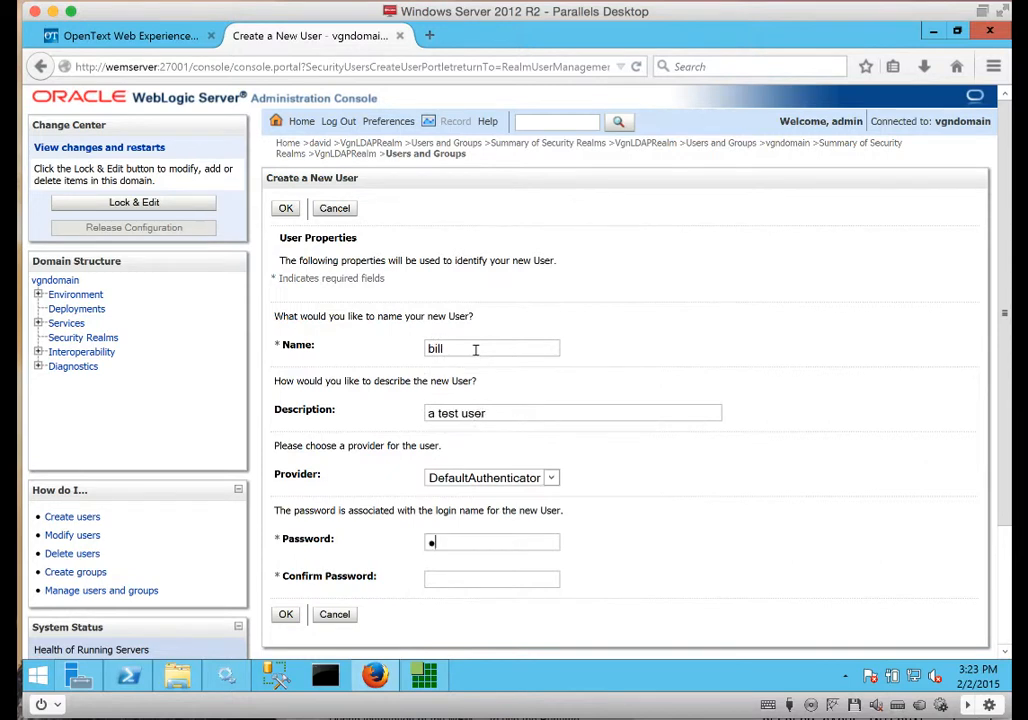
text(●●●●●●●●)
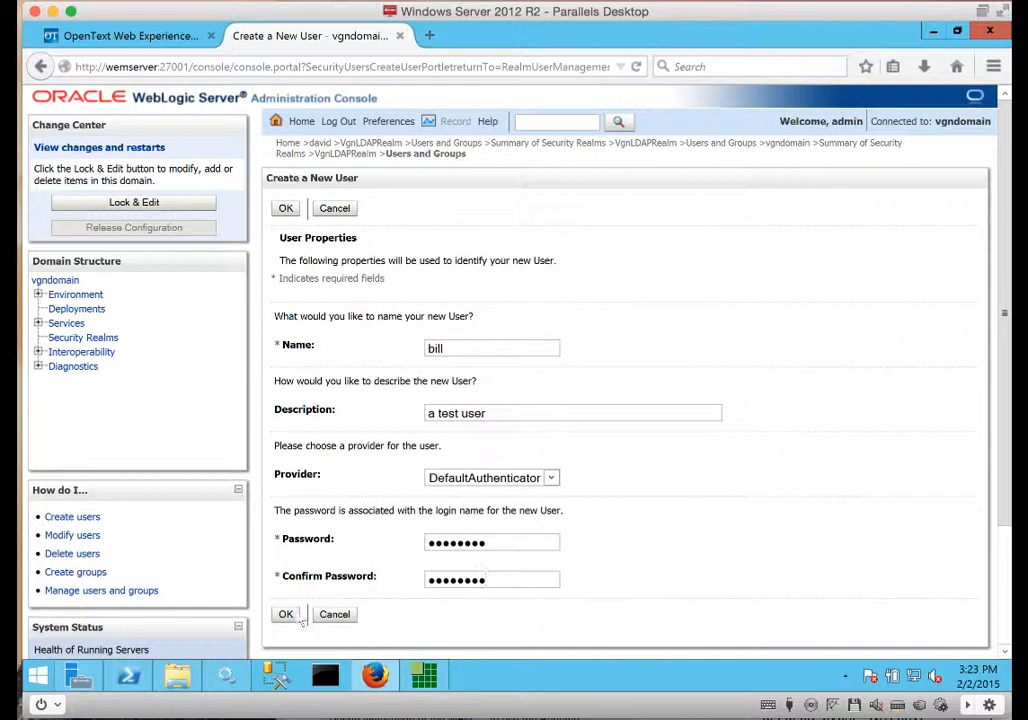
click(285, 614)
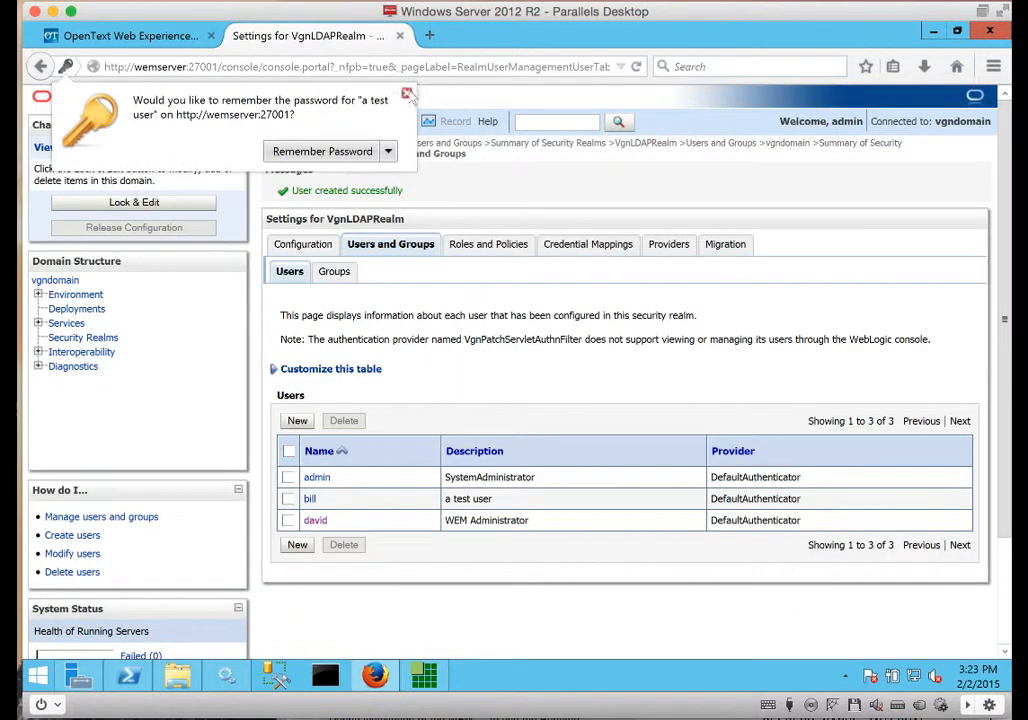
click(407, 94)
click(334, 271)
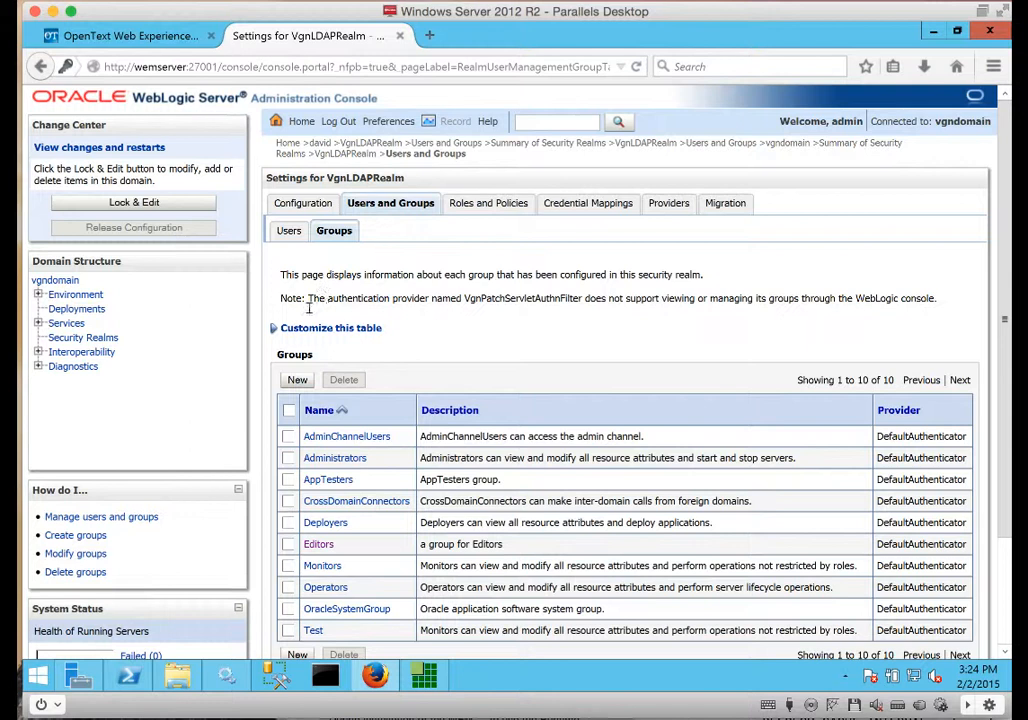
Add the Authors group with description 'a test group', then go back to the Users list.
click(297, 380)
click(402, 345)
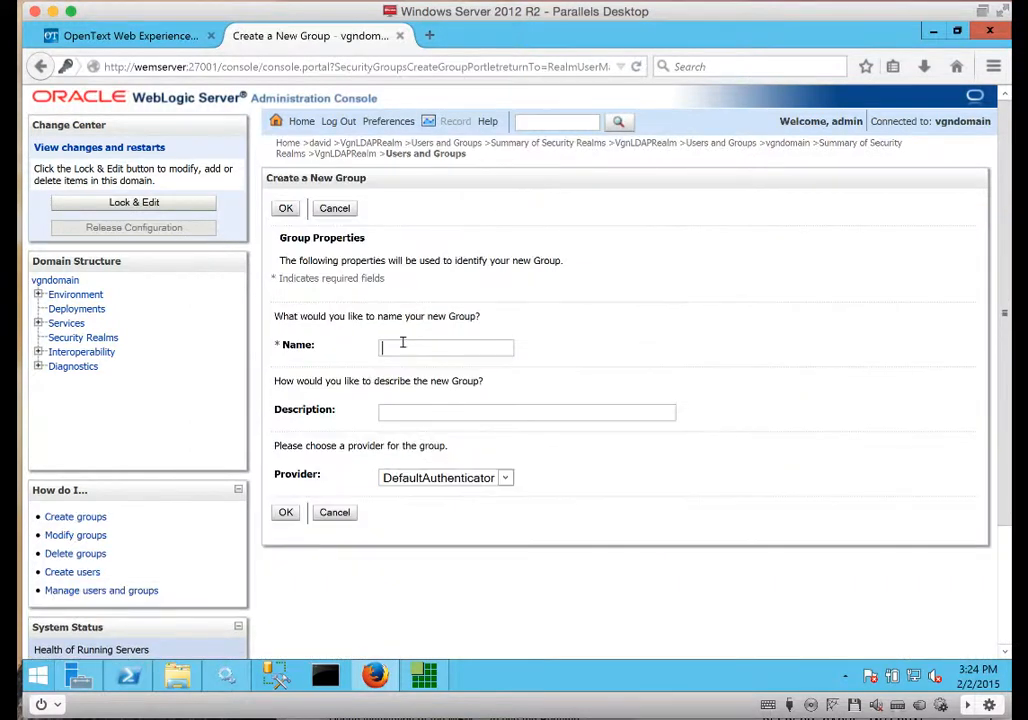
text(Author)
text(a test group)
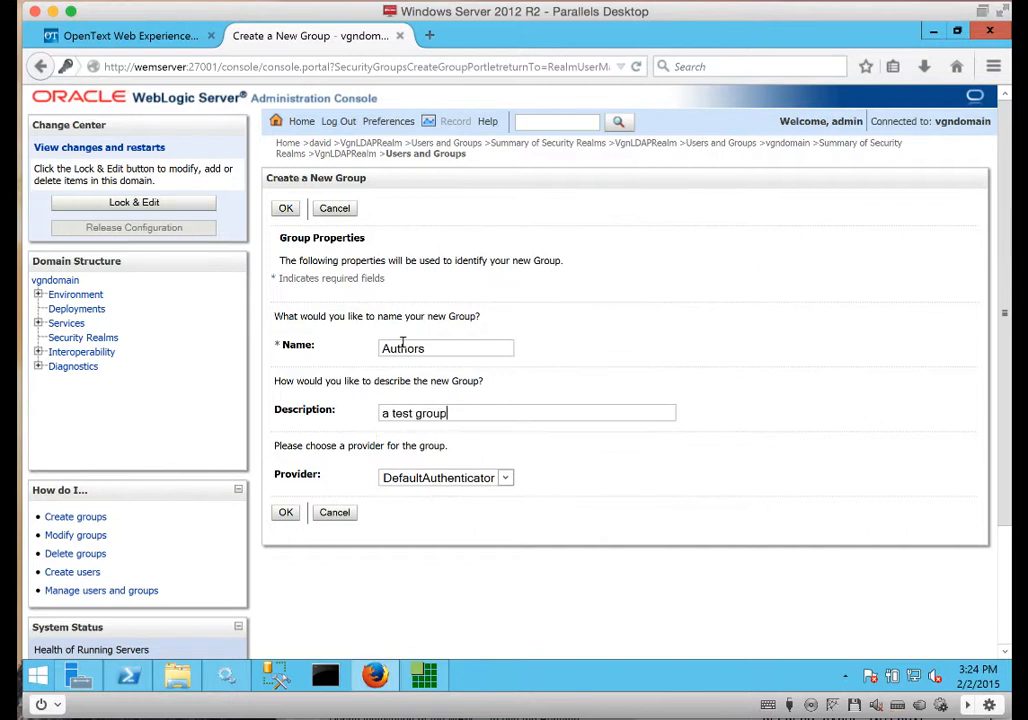
click(286, 512)
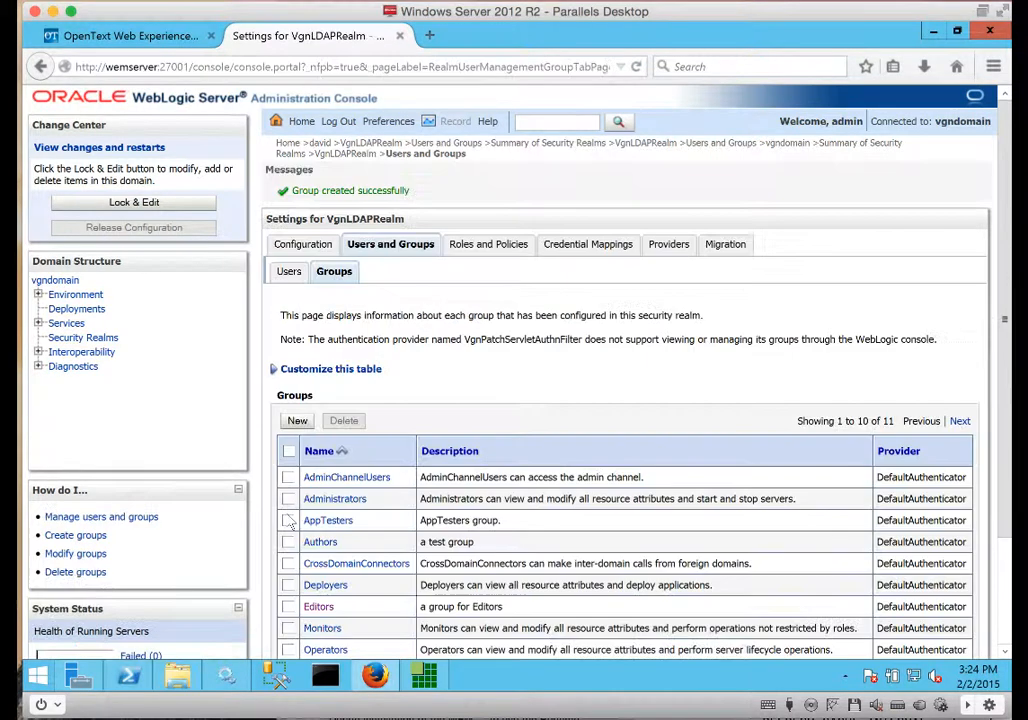
click(301, 277)
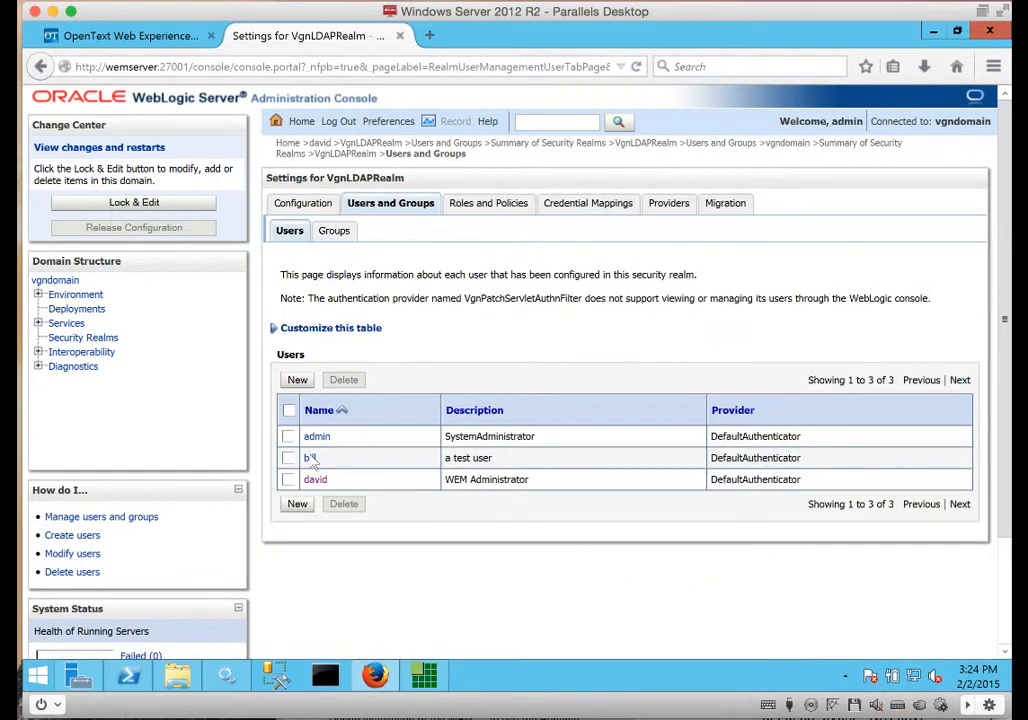
Move Authors into bill's chosen groups and save his membership.
click(310, 457)
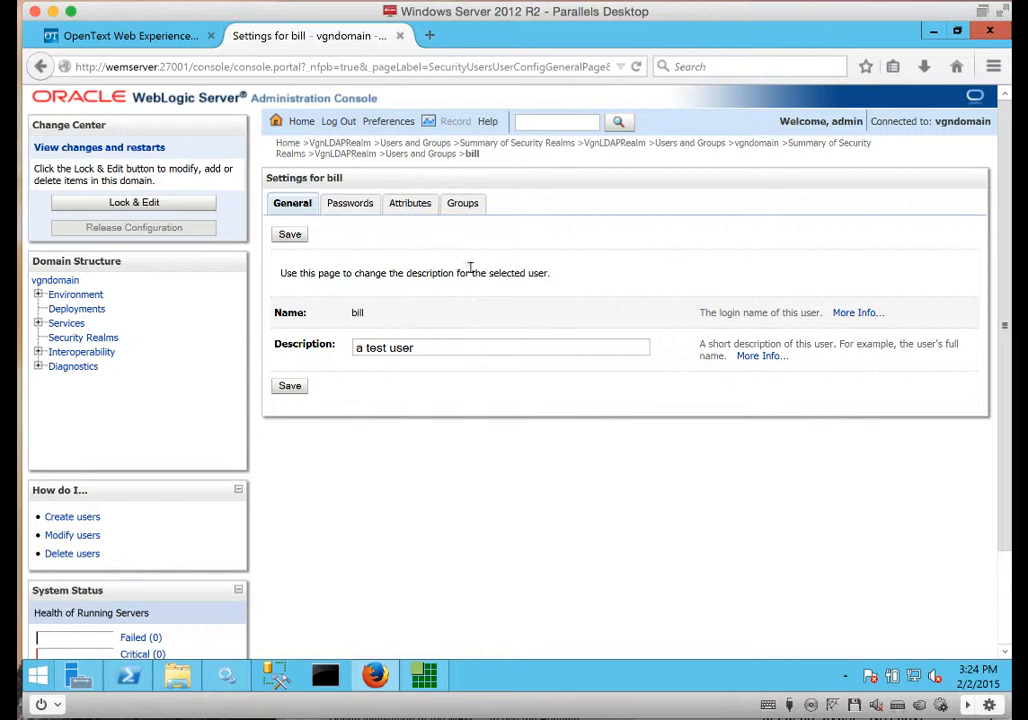
click(461, 204)
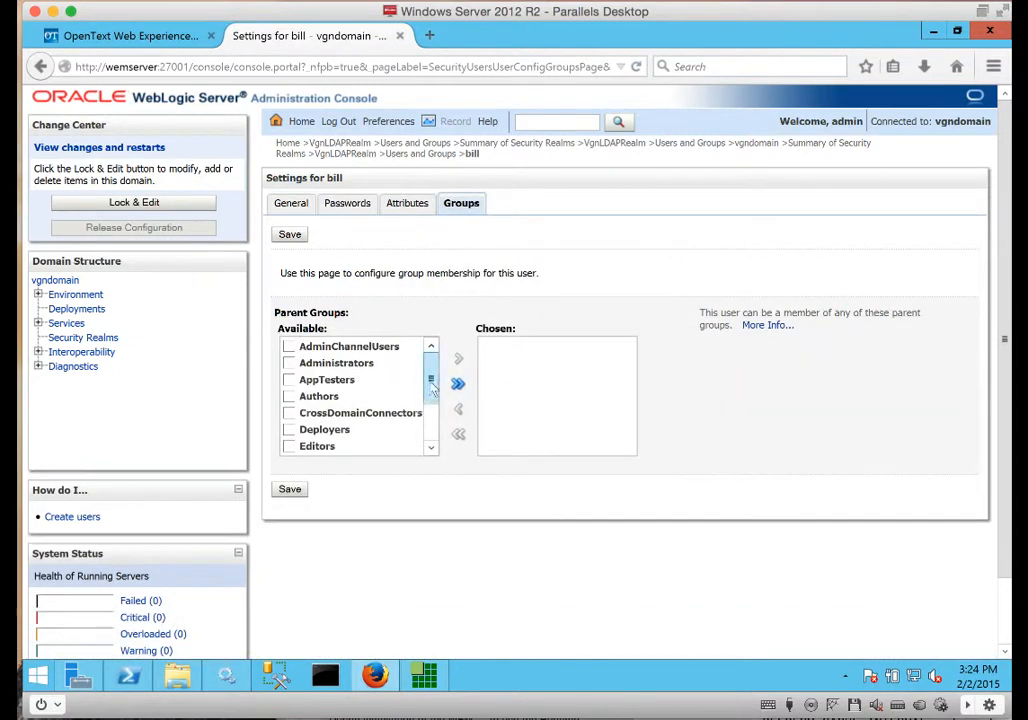
drag(430, 382, 430, 387)
click(289, 388)
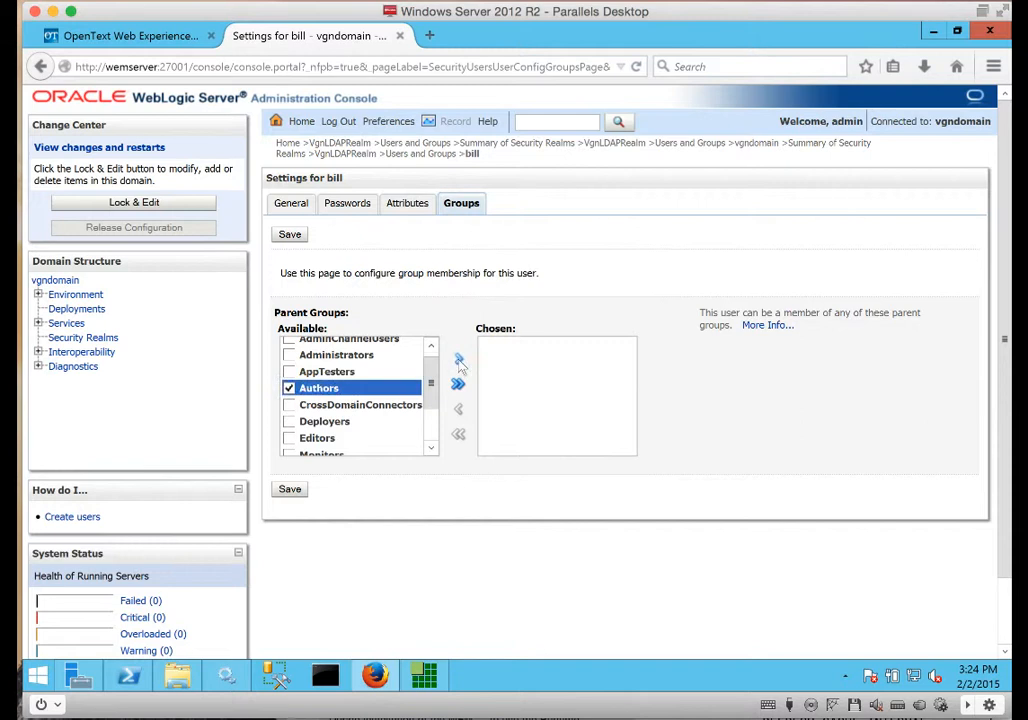
click(458, 358)
click(289, 489)
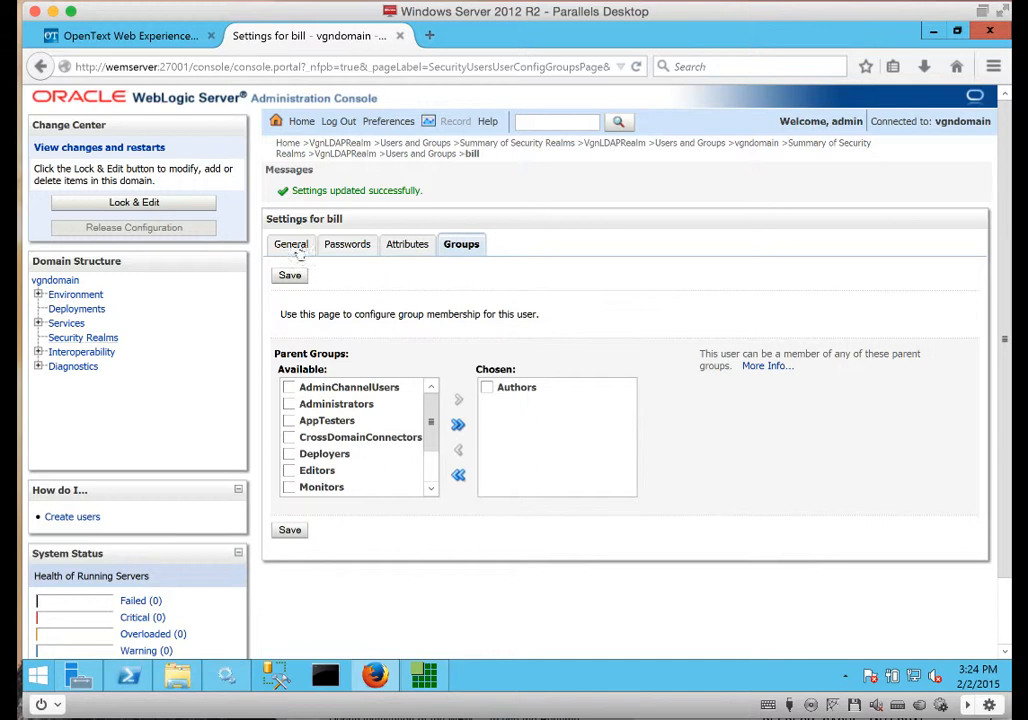
Open VgnLDAPRealm's Authors group, check its Membership tab, and select its 'a test group' description.
click(85, 337)
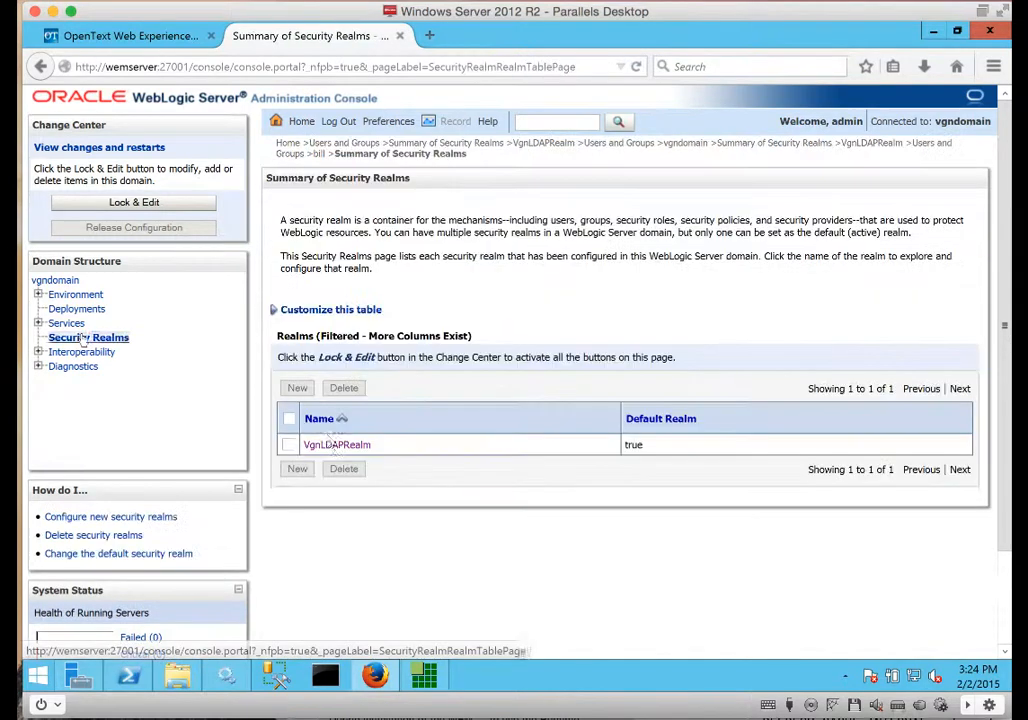
click(329, 447)
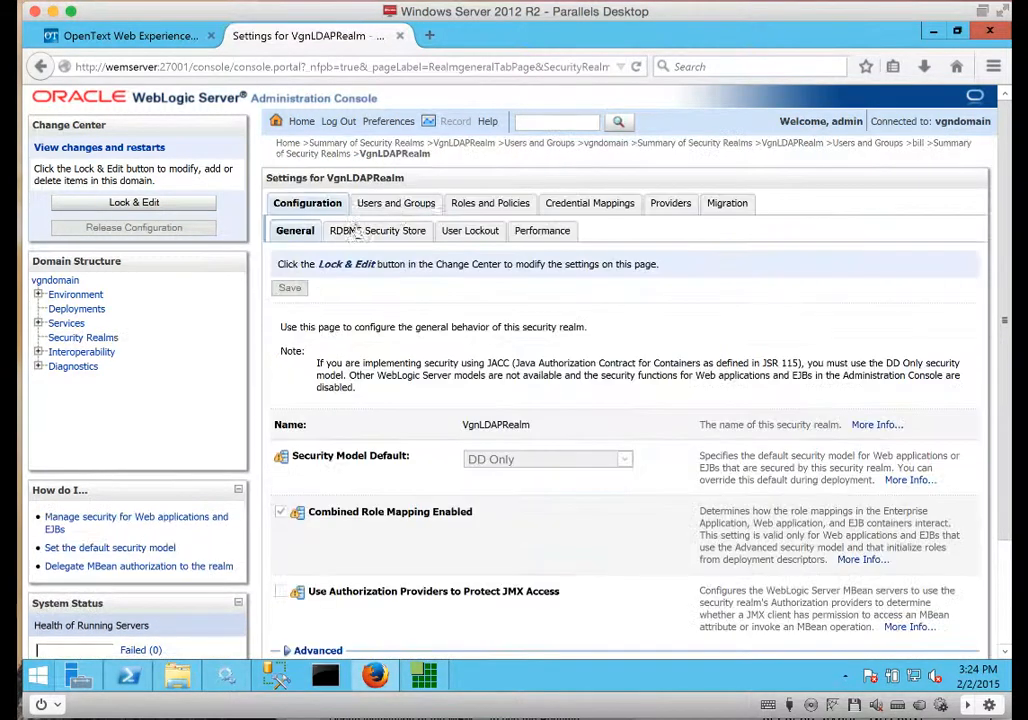
click(390, 203)
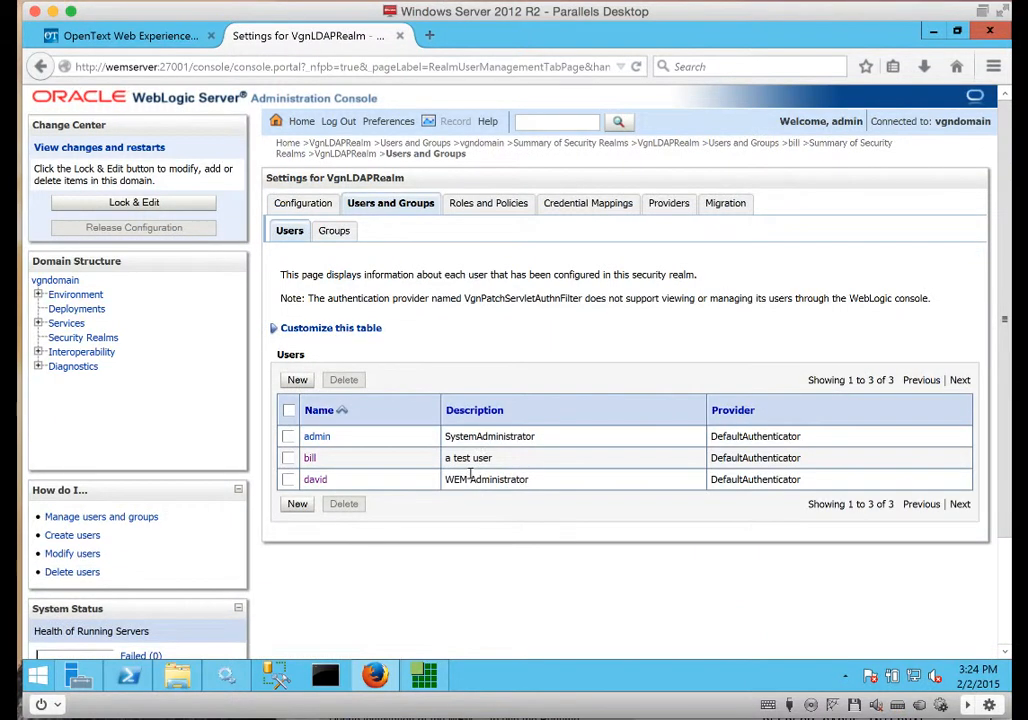
click(335, 231)
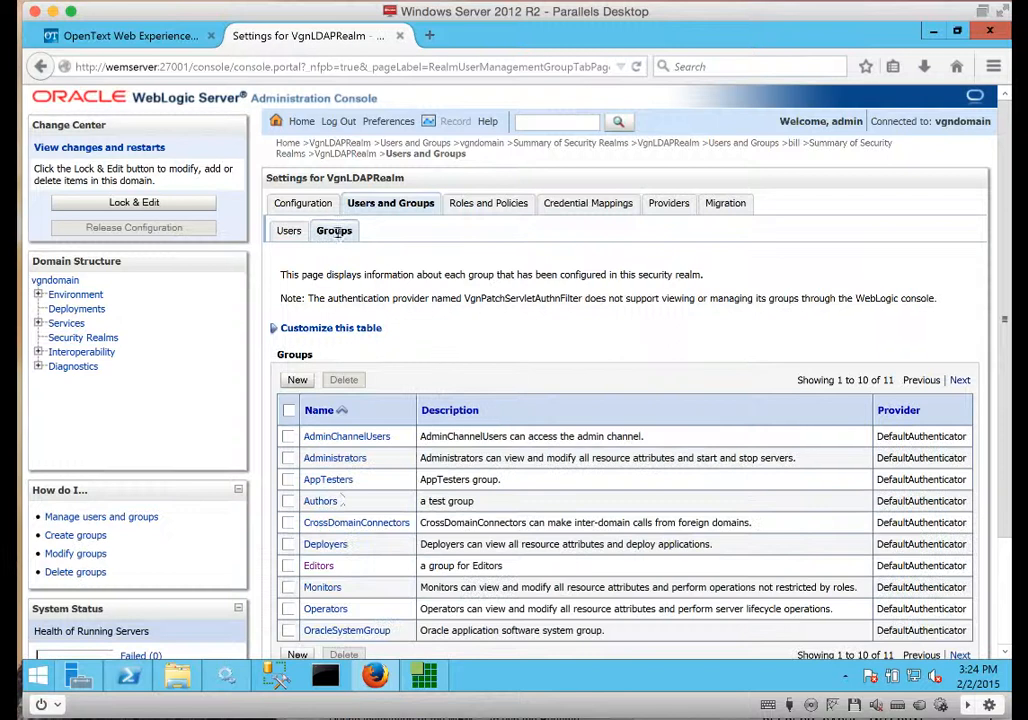
click(322, 501)
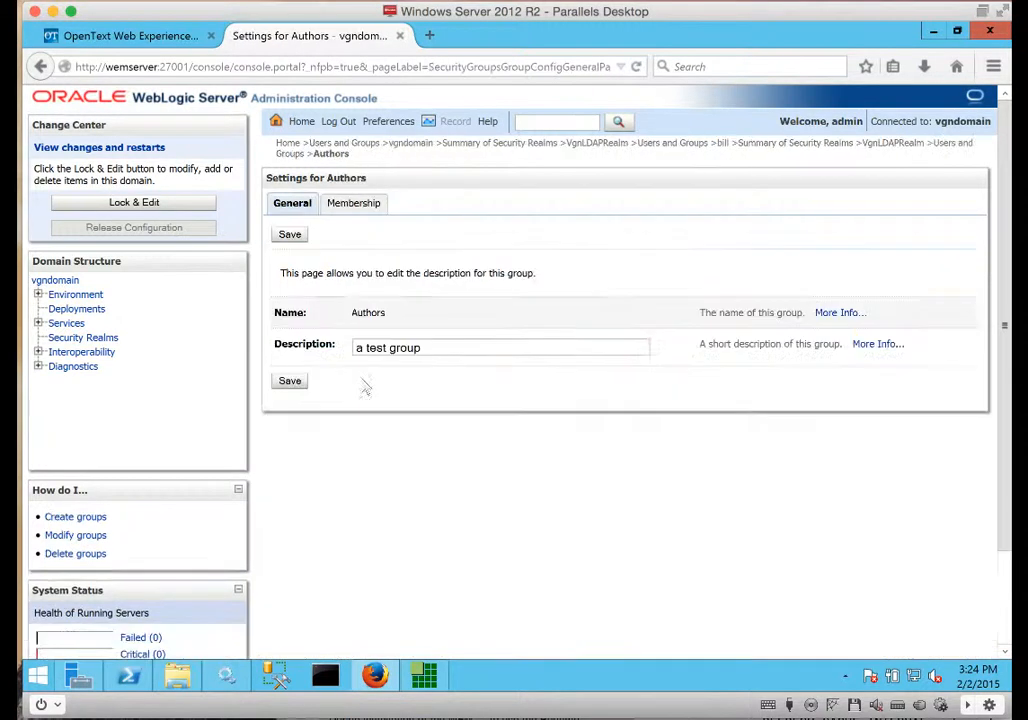
click(354, 204)
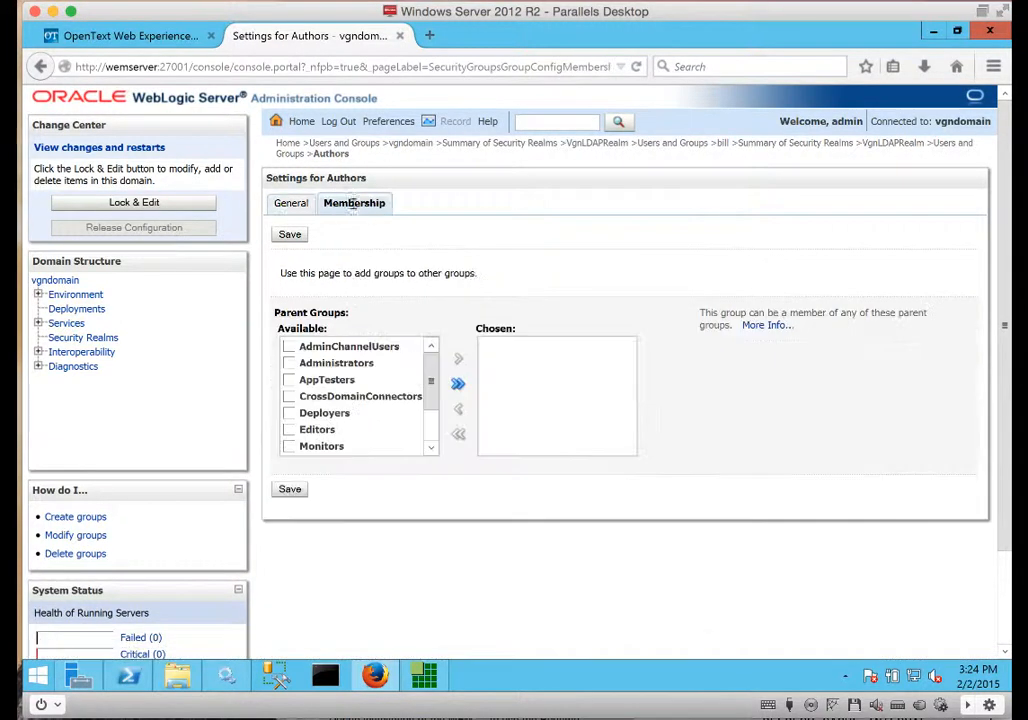
click(292, 204)
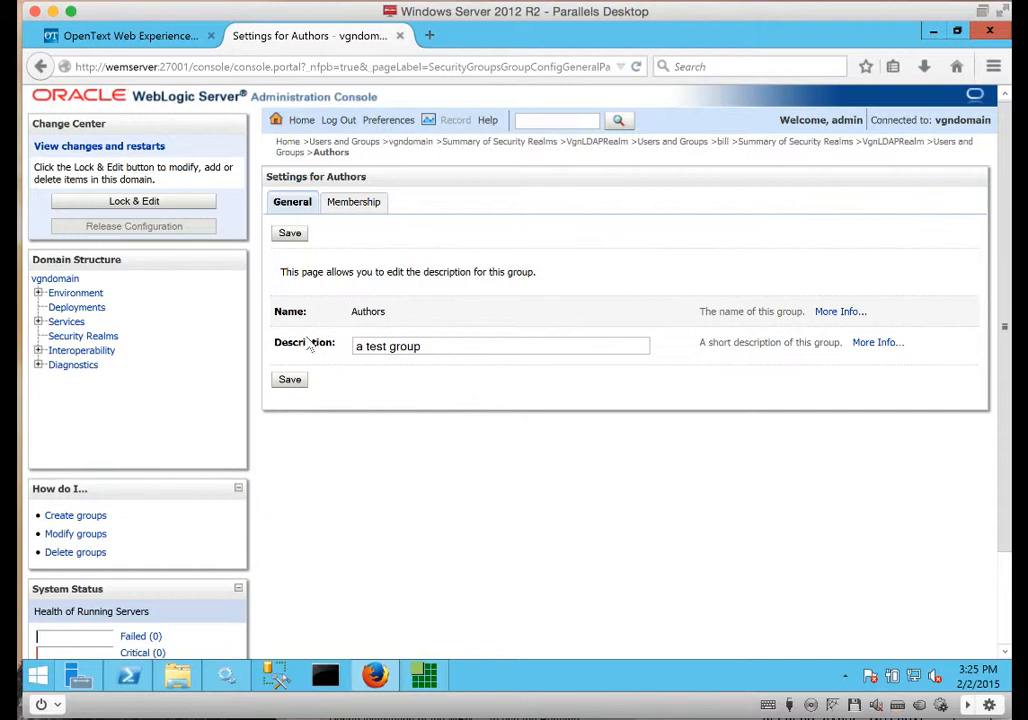
drag(463, 347, 296, 341)
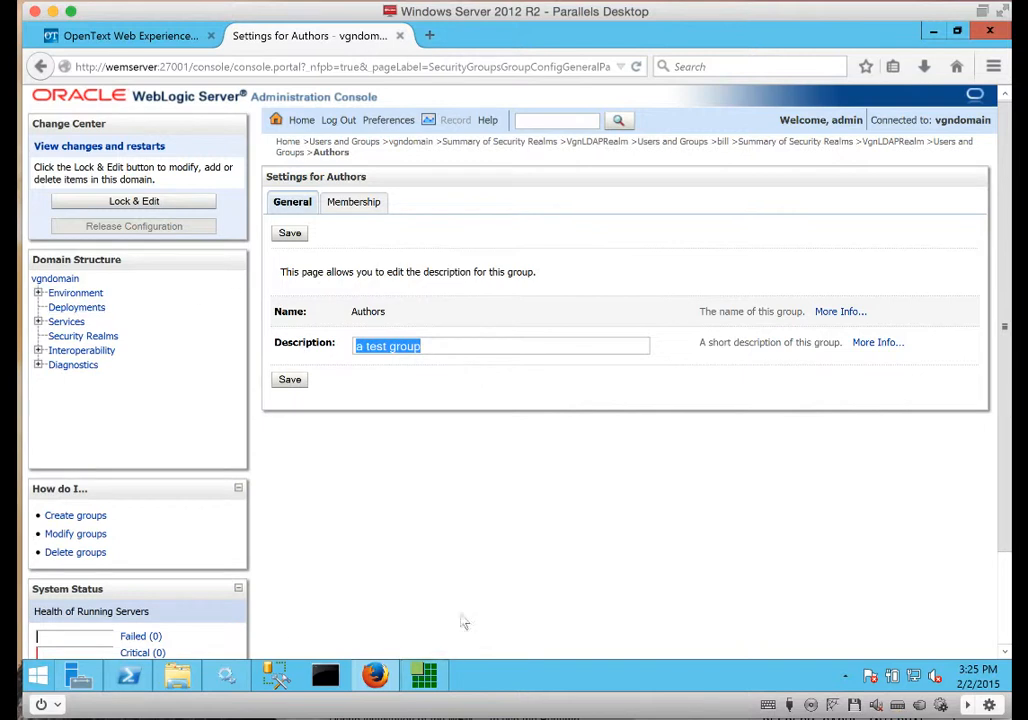
View the existing groups under ou=groups in LDAP Administrator, then bring the Documents folder forward.
click(424, 677)
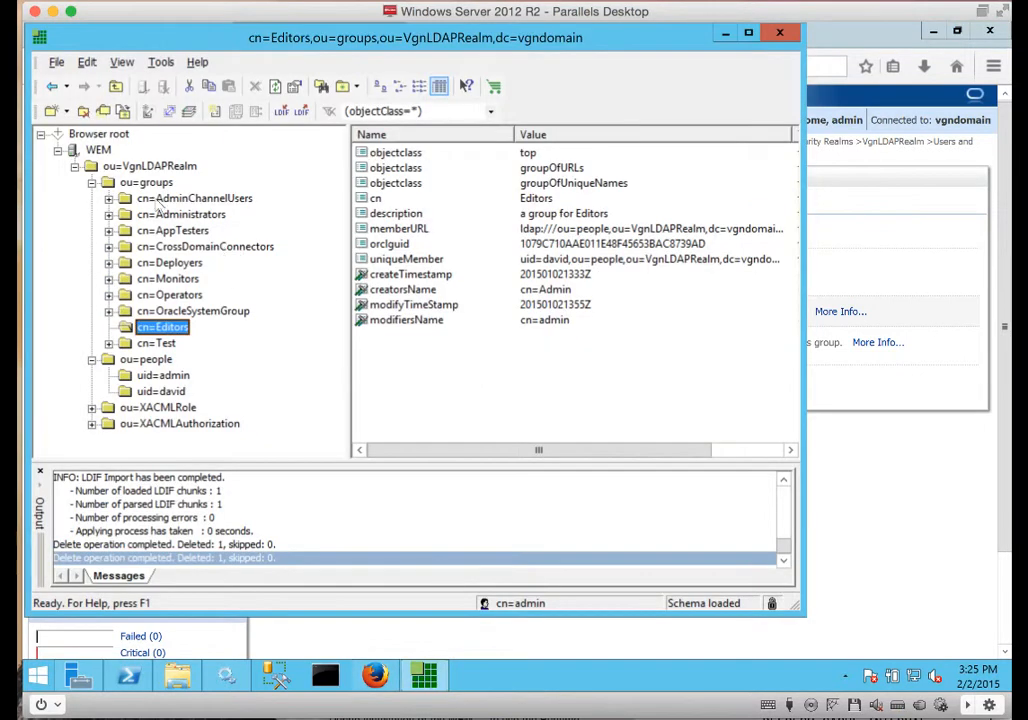
click(125, 183)
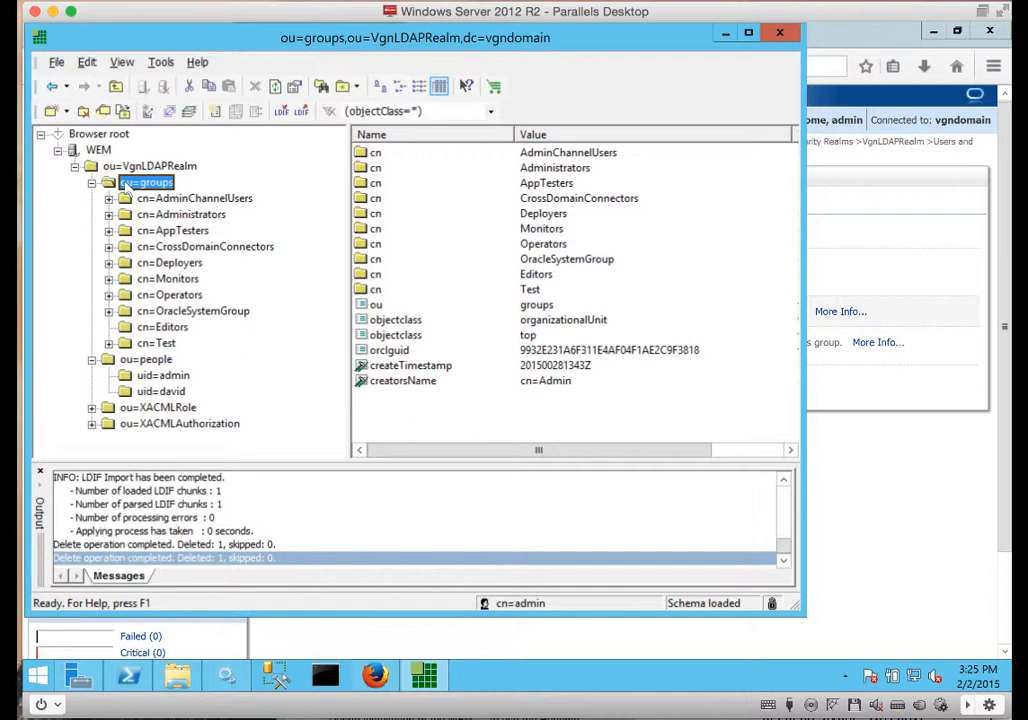
click(145, 359)
mouse_move(184, 681)
click(184, 681)
click(284, 190)
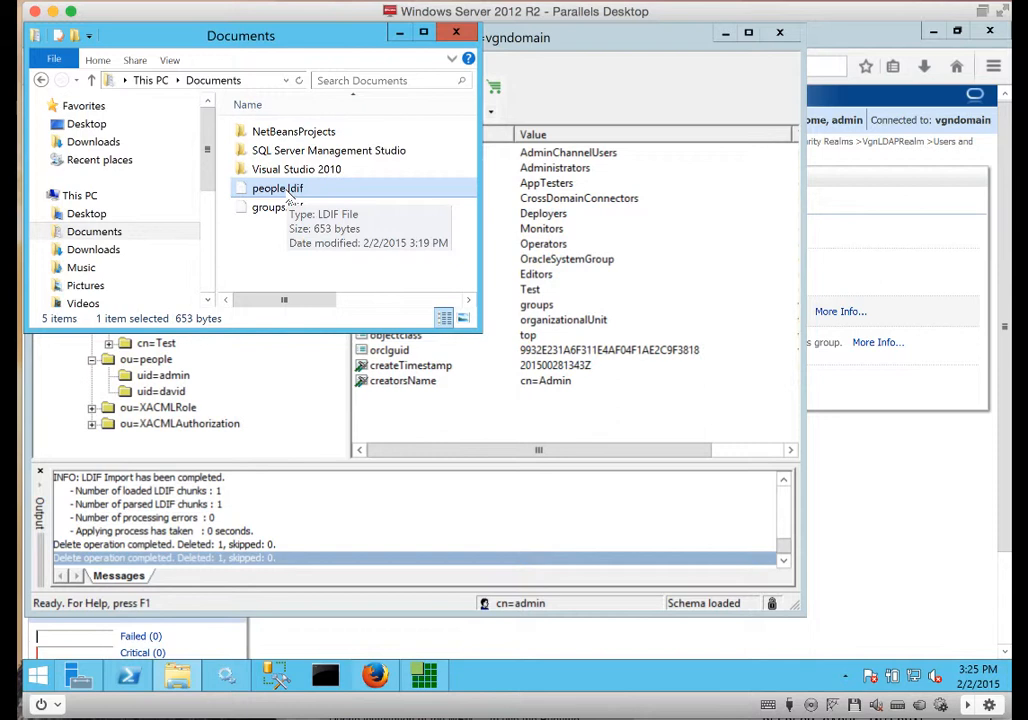
Open groups.ldif from Documents with Edit with Notepad++.
click(292, 210)
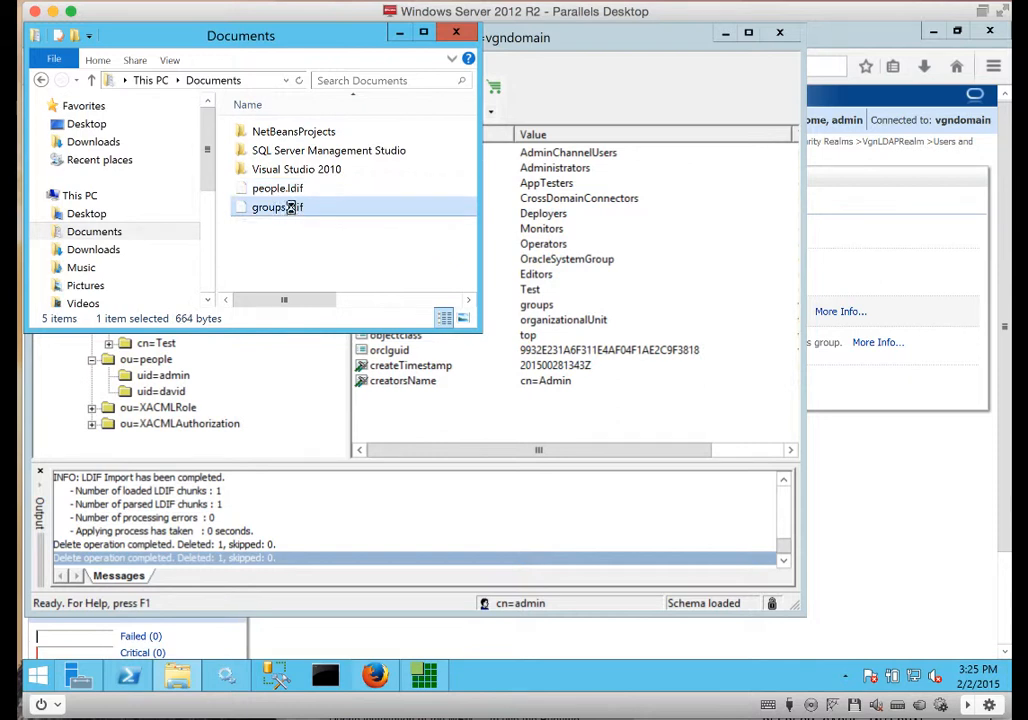
right_click(291, 209)
click(343, 233)
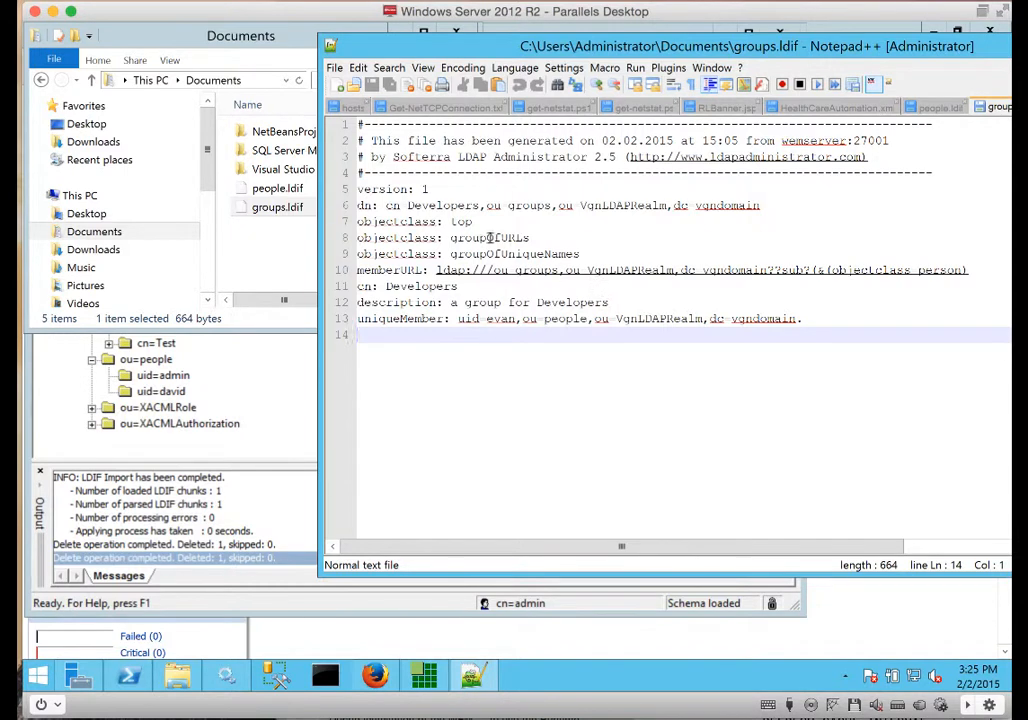
Delete the trailing period from line 13's uniqueMember value and save groups.ldif.
double_click(426, 271)
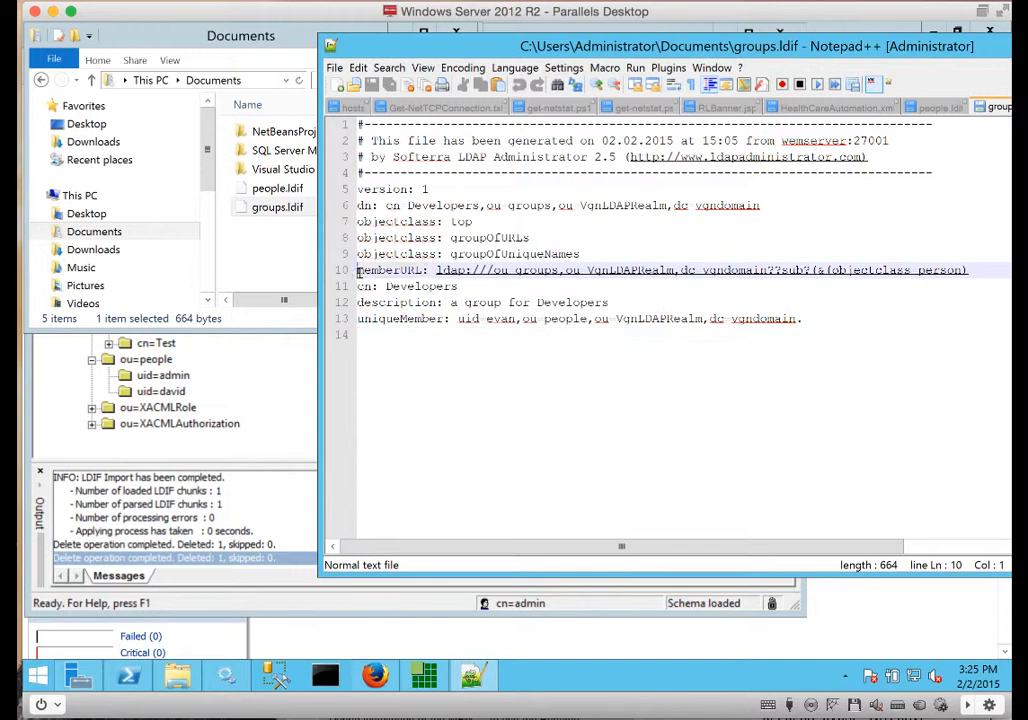
drag(427, 272, 428, 272)
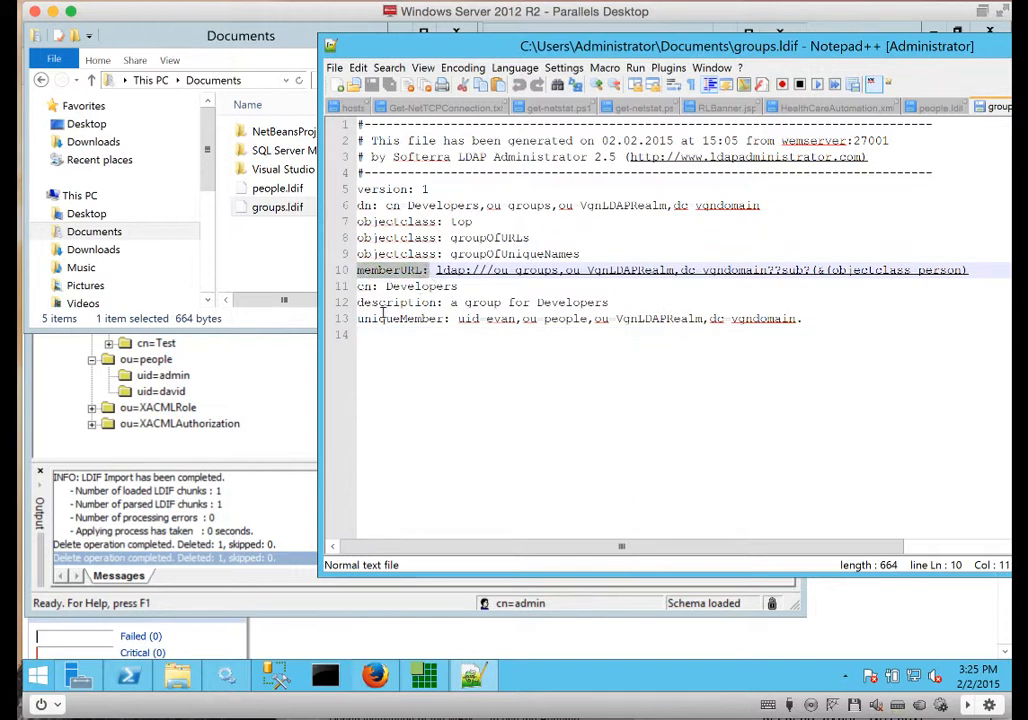
drag(358, 320, 853, 319)
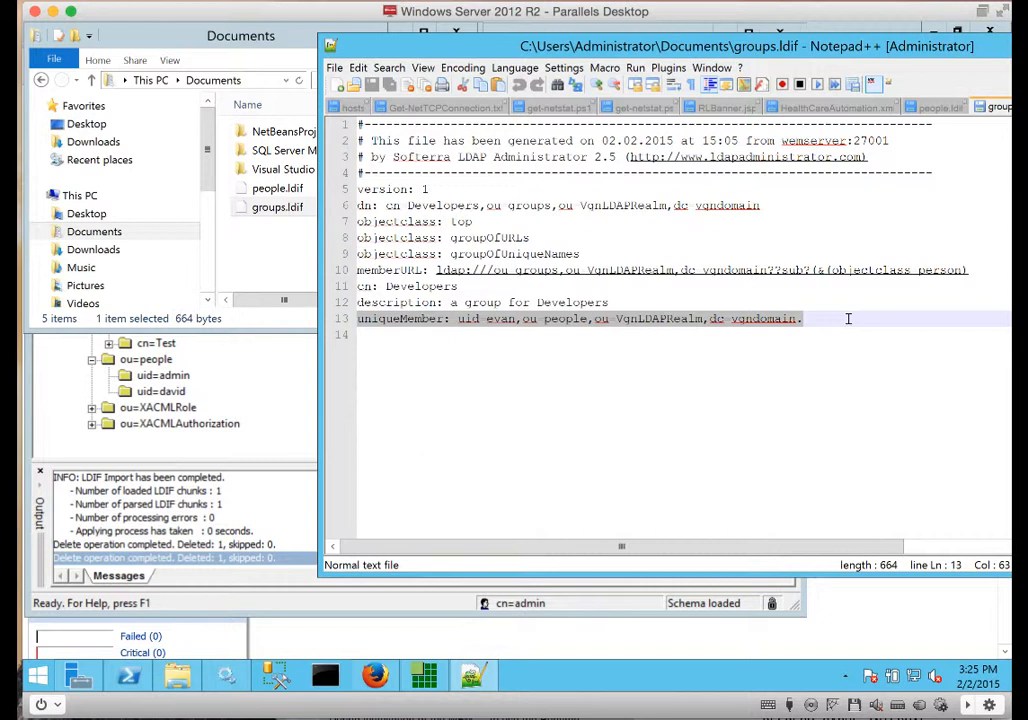
click(848, 319)
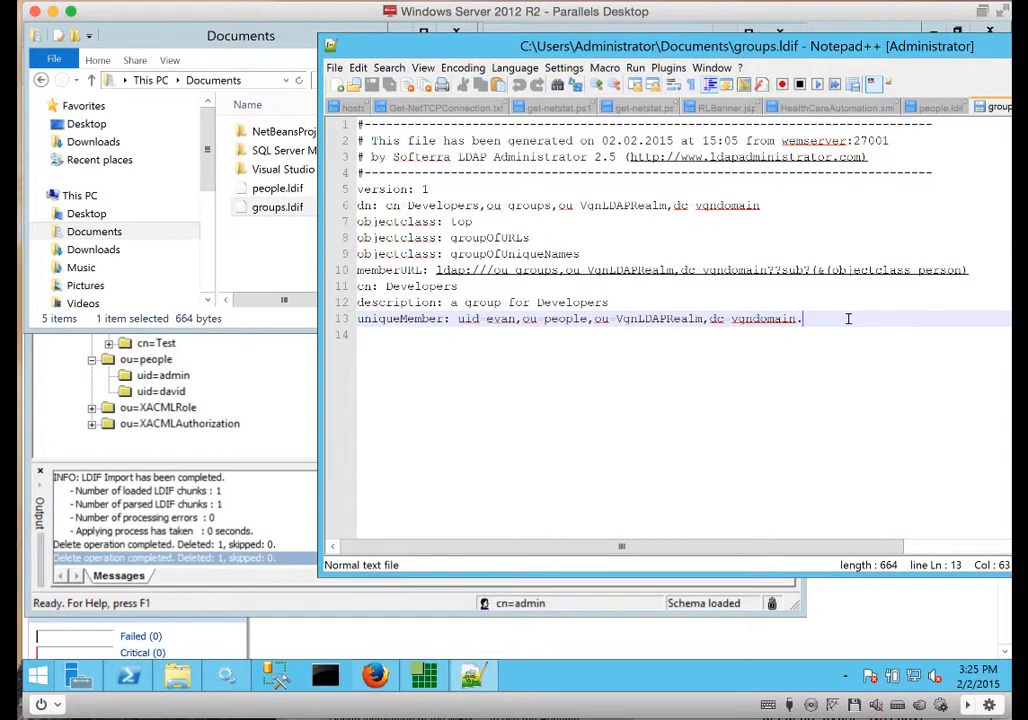
key(BackSpace)
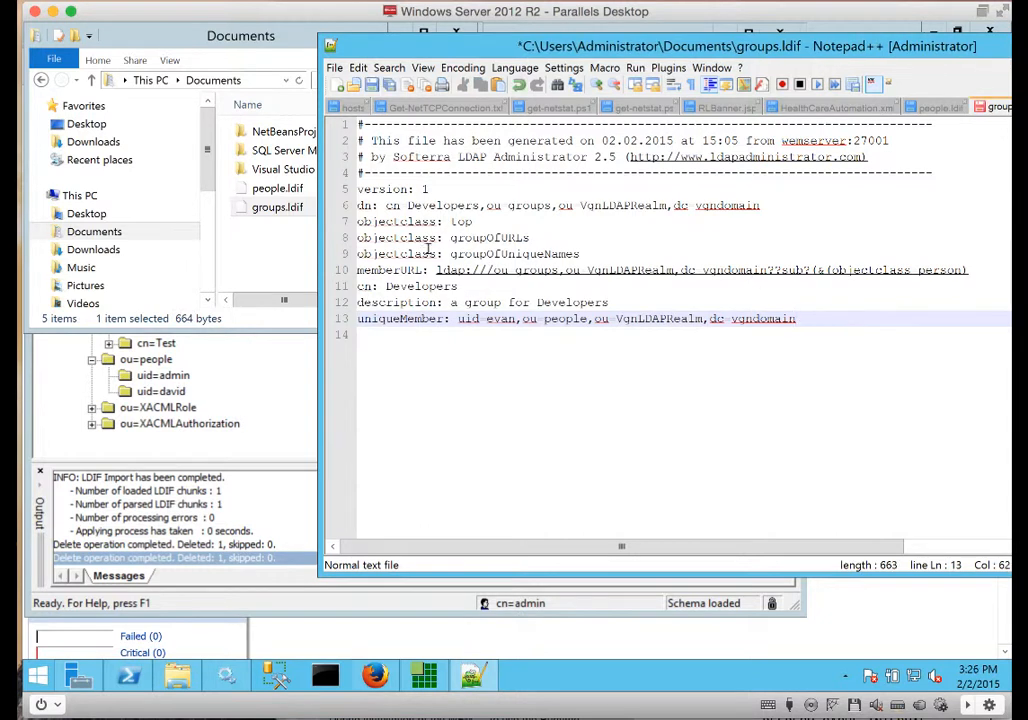
key(ctrl+s)
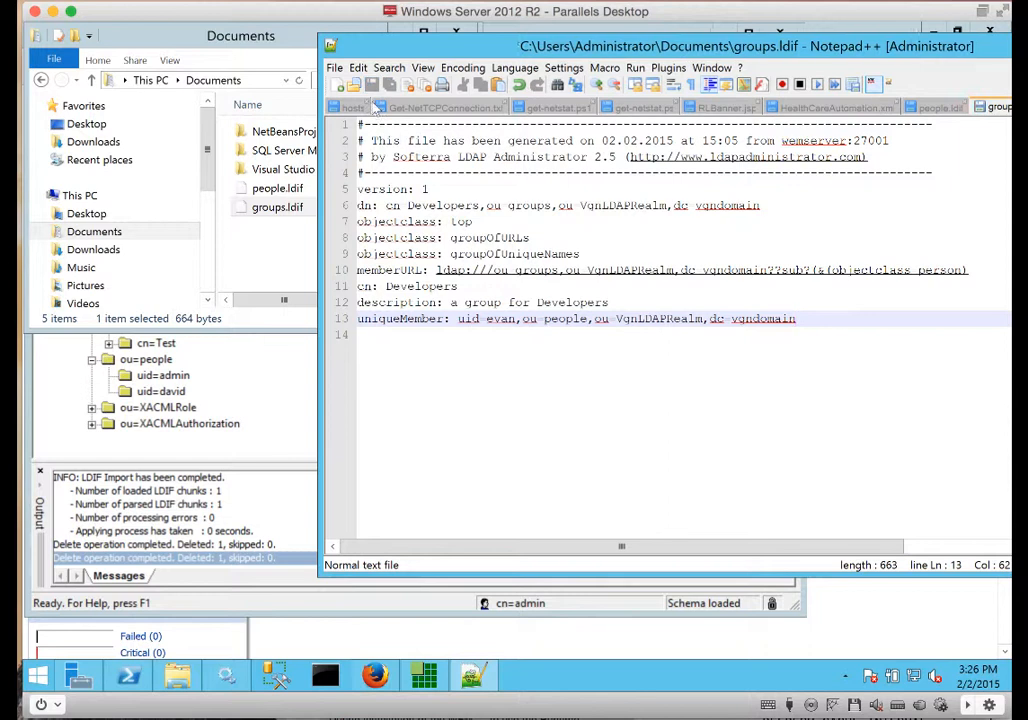
click(272, 192)
right_click(271, 191)
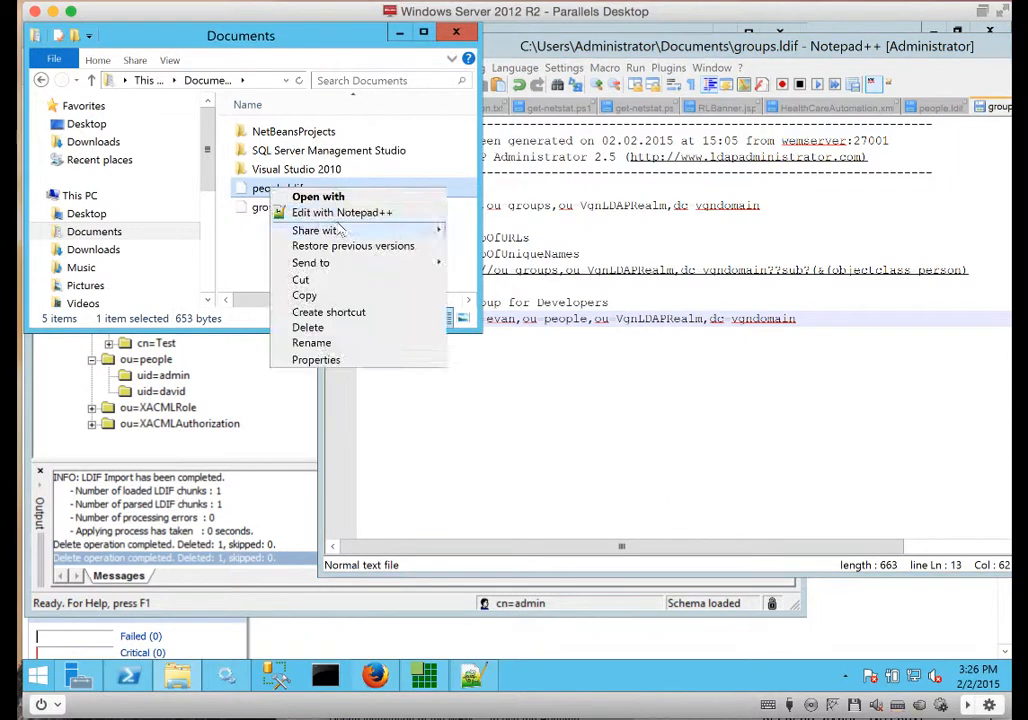
Open people.ldif in Notepad++, review its dn and hashed userpassword lines, then close Notepad++.
click(342, 212)
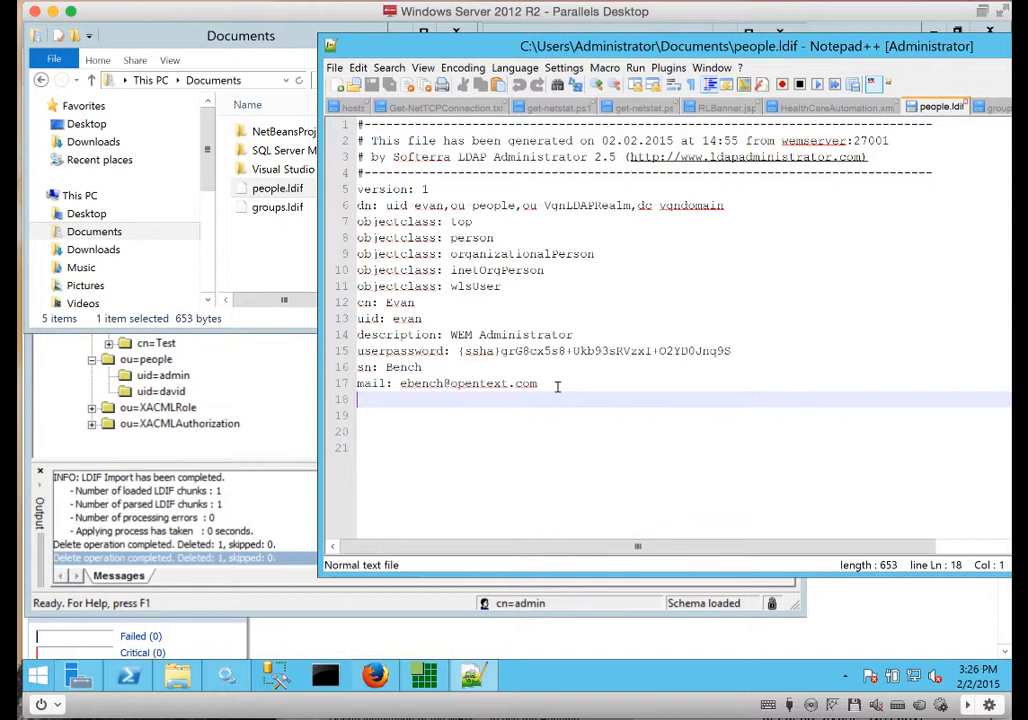
click(557, 386)
drag(387, 205, 865, 205)
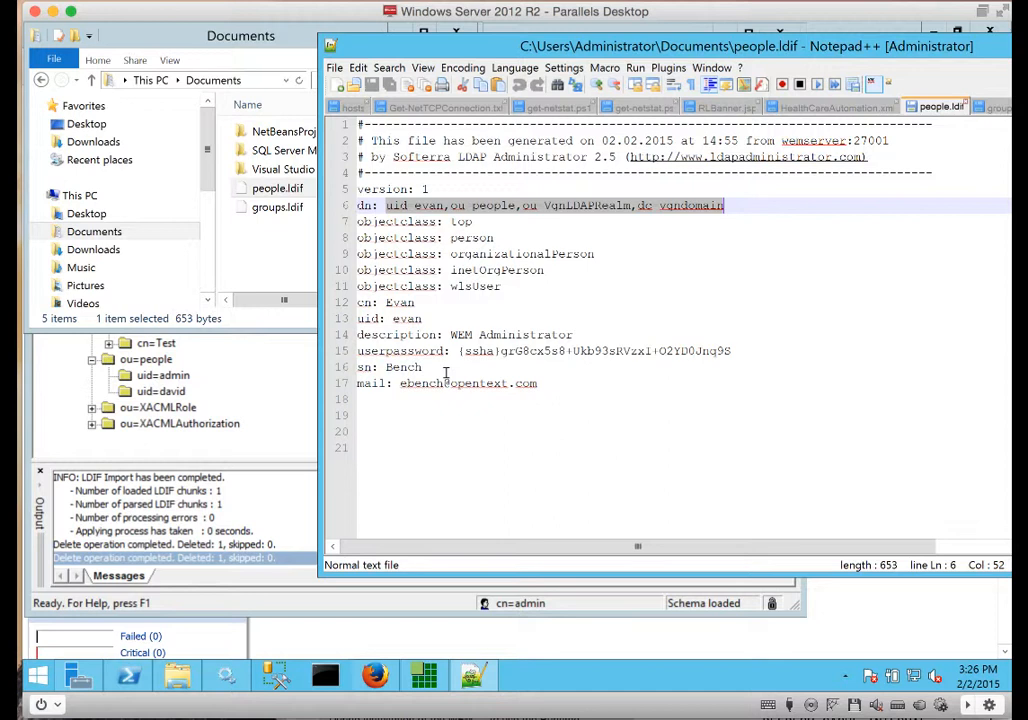
drag(738, 352, 451, 348)
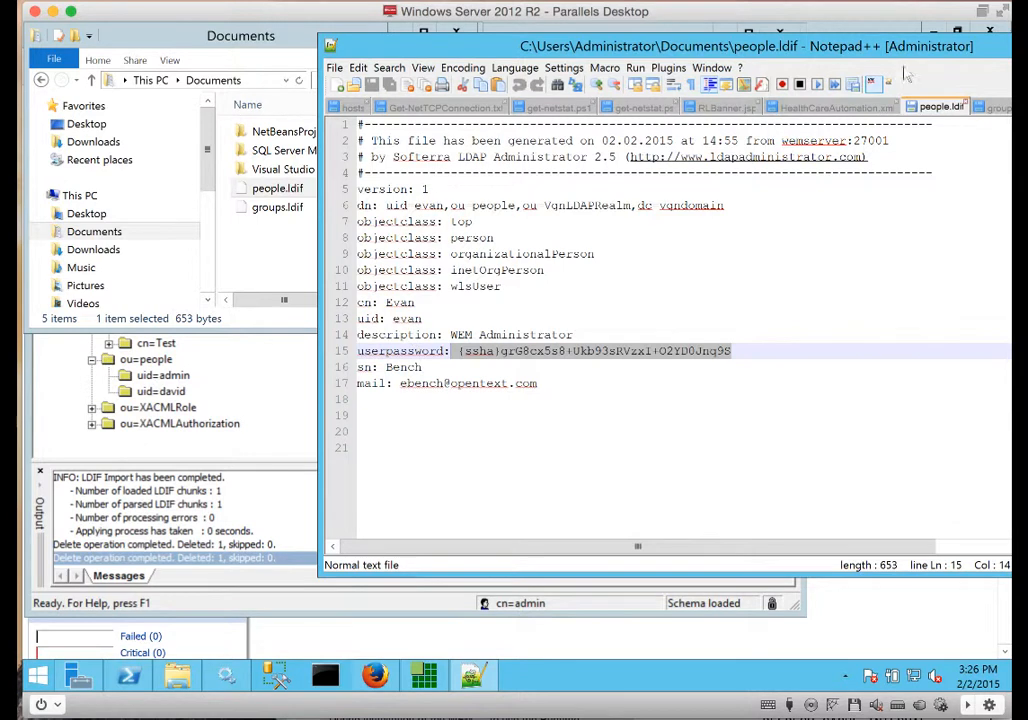
drag(387, 51, 307, 59)
drag(945, 57, 889, 66)
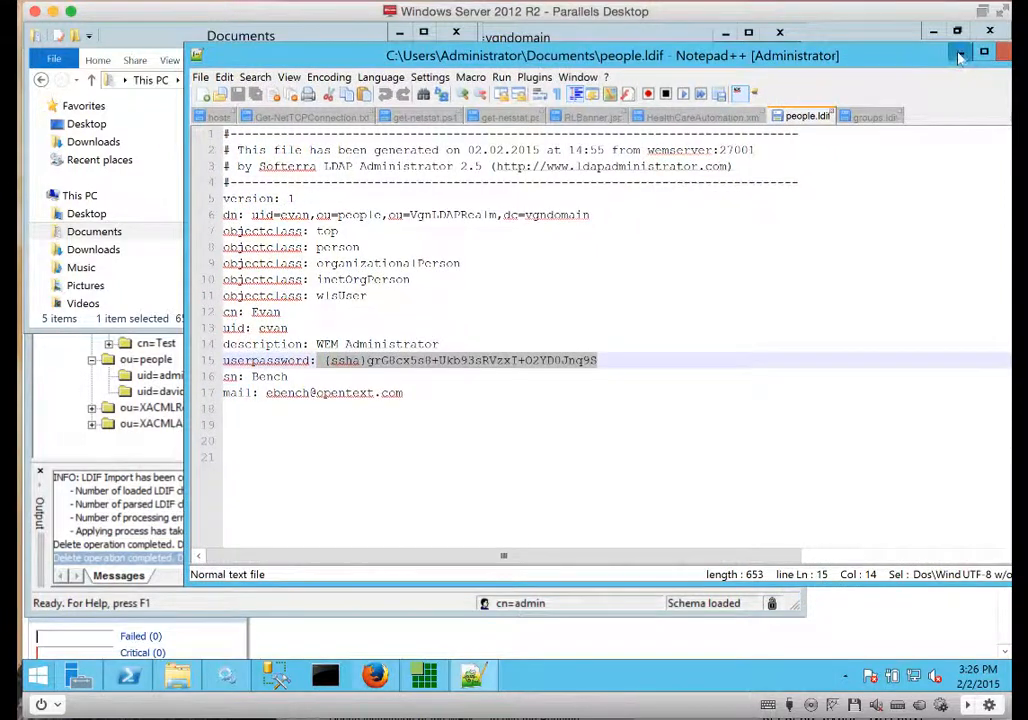
click(1003, 54)
click(460, 597)
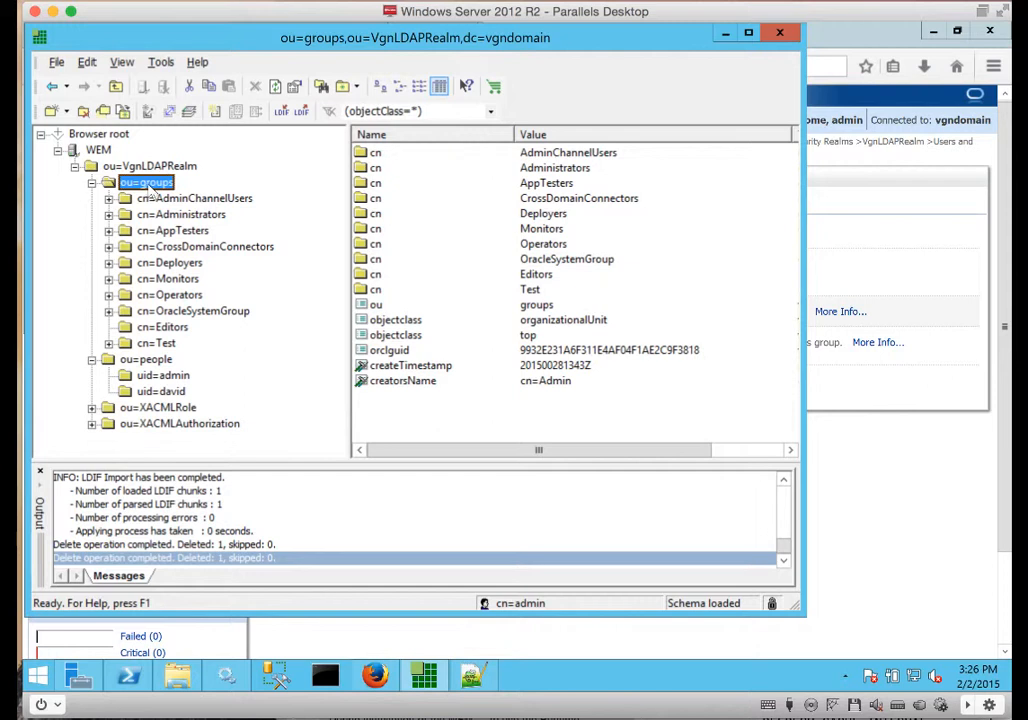
Import people.ldif into ou=people and inspect the new user entry.
click(145, 359)
right_click(156, 359)
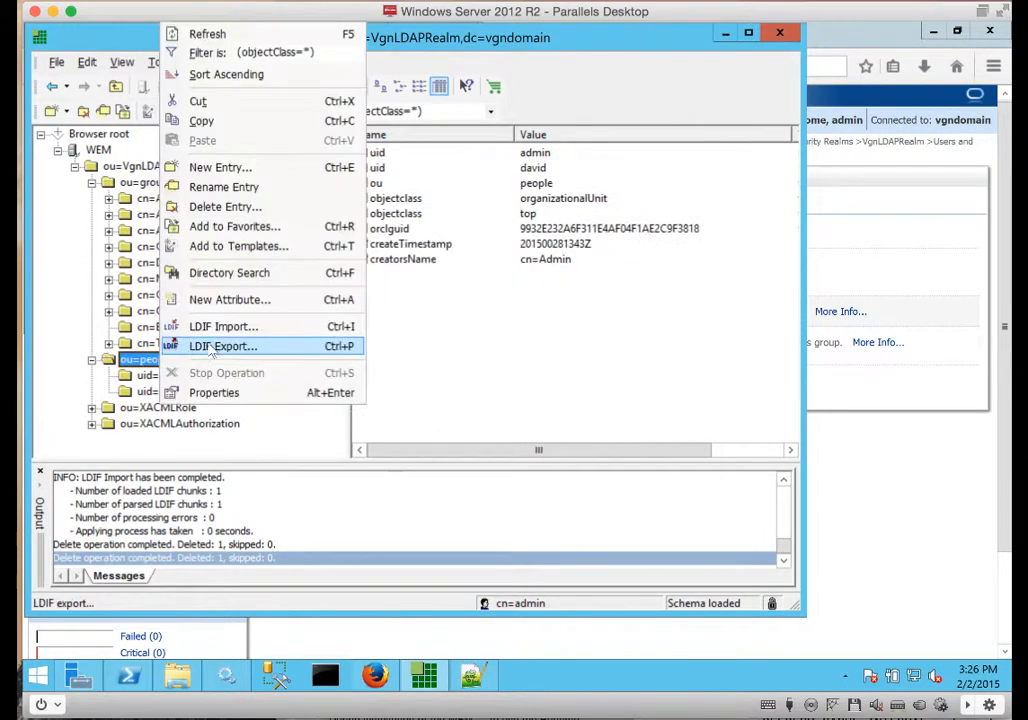
click(212, 346)
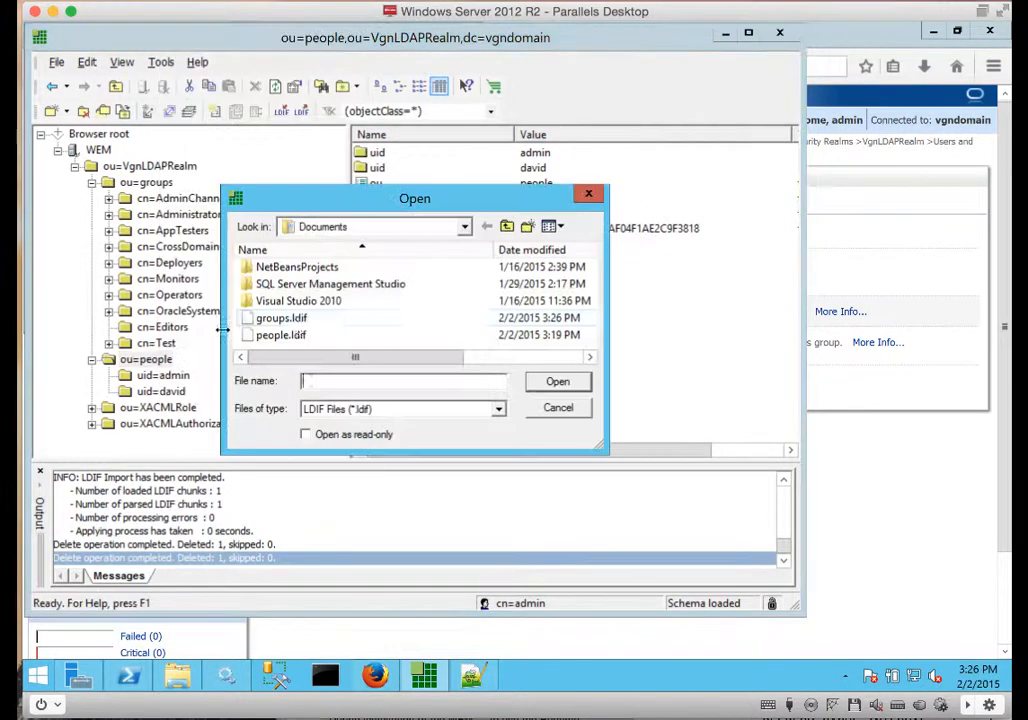
double_click(281, 335)
click(166, 423)
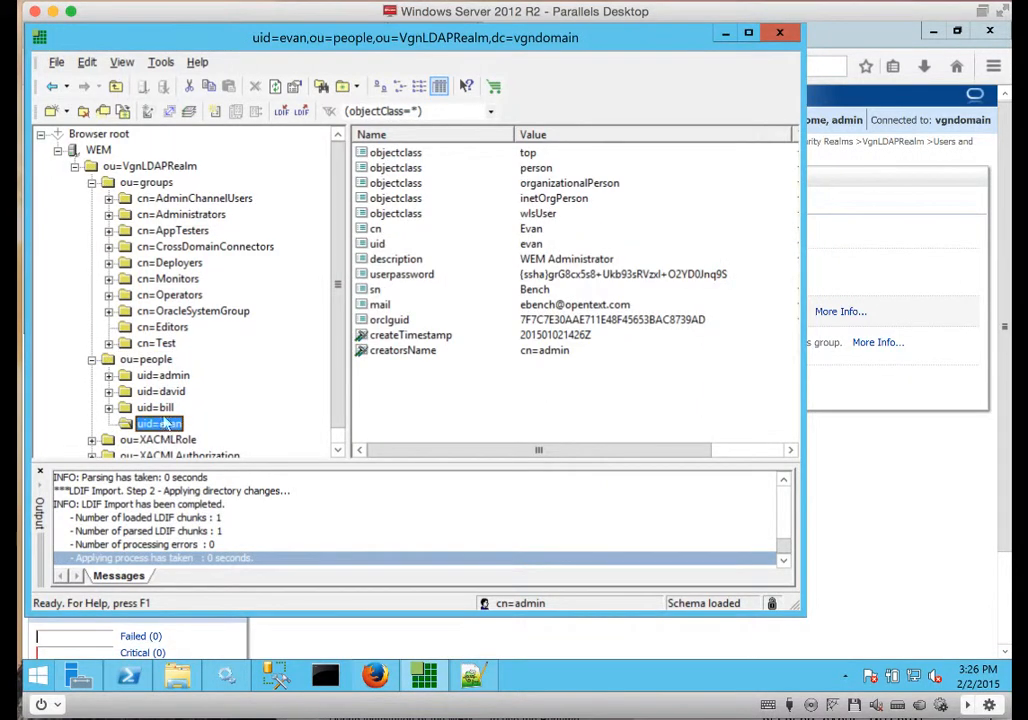
Import groups.ldif into ou=groups and check the Developers group's uniqueMember value.
click(146, 183)
right_click(150, 184)
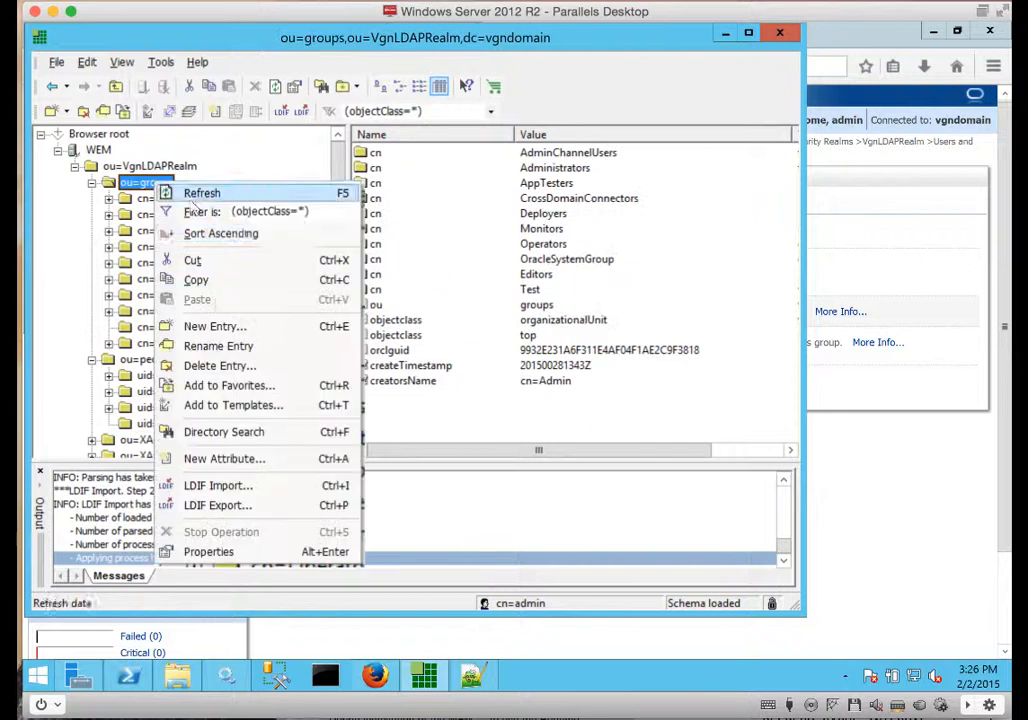
click(210, 485)
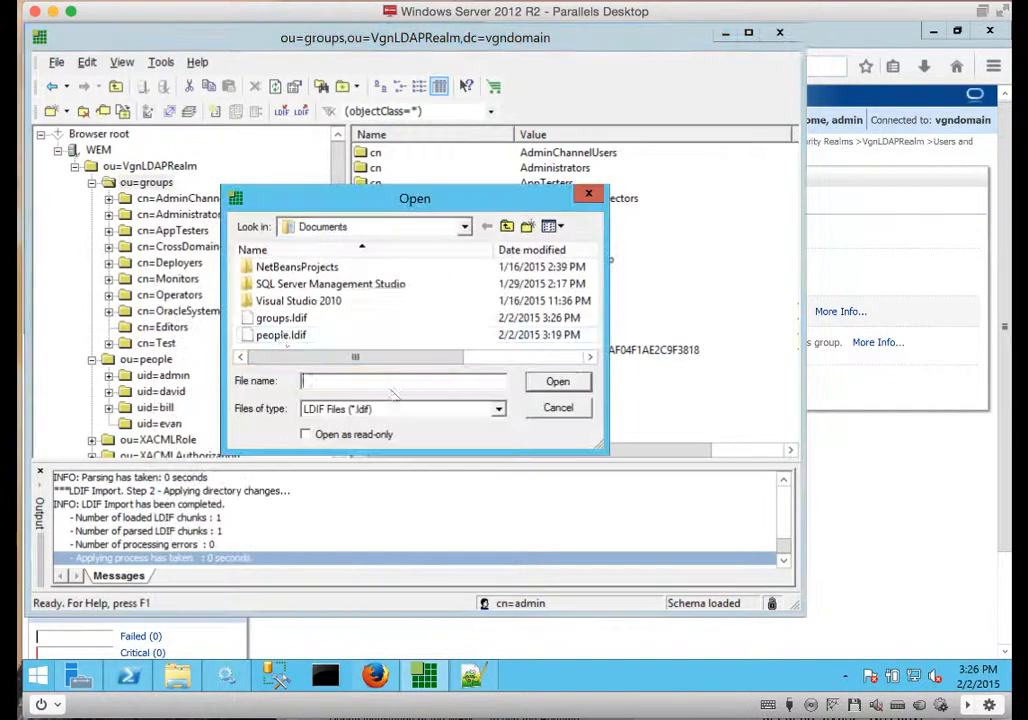
click(281, 318)
click(557, 381)
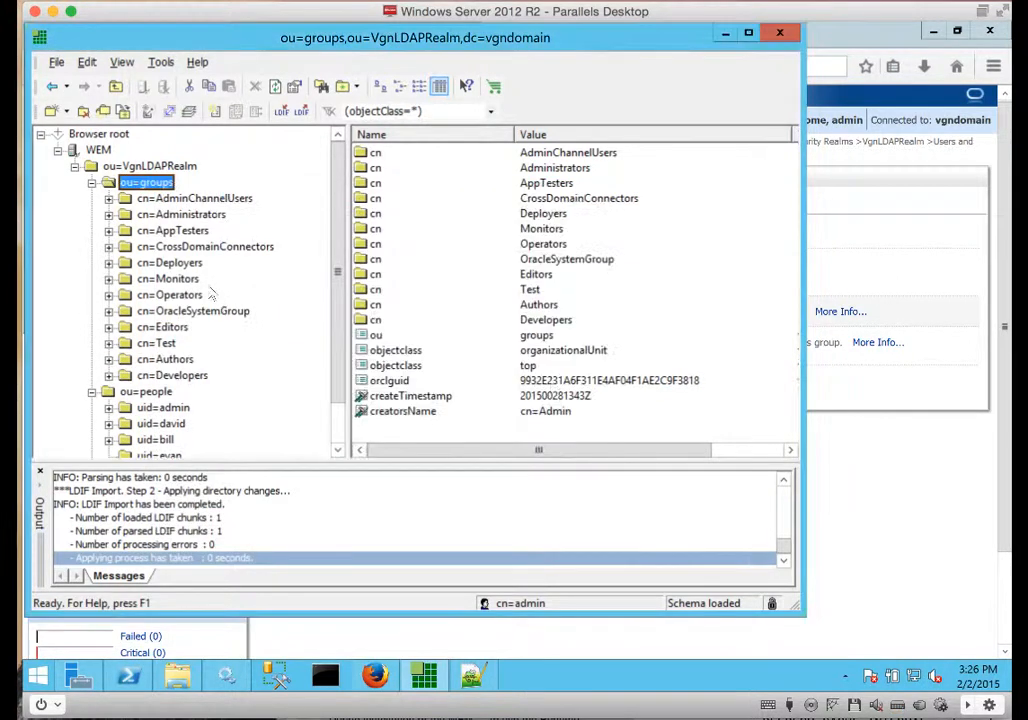
click(158, 376)
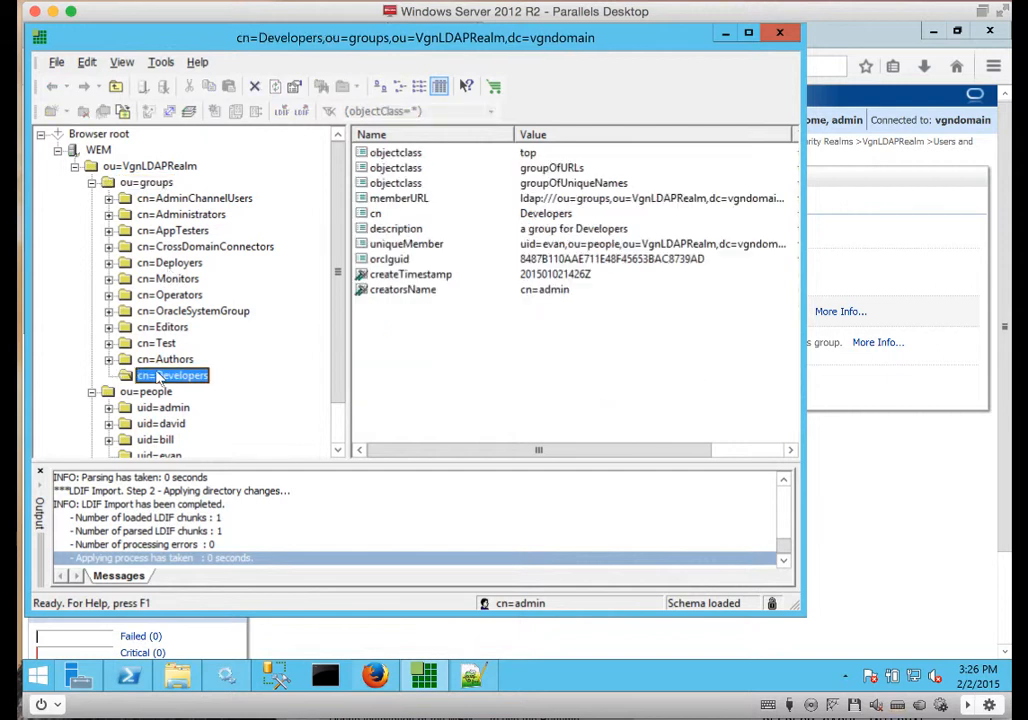
click(414, 247)
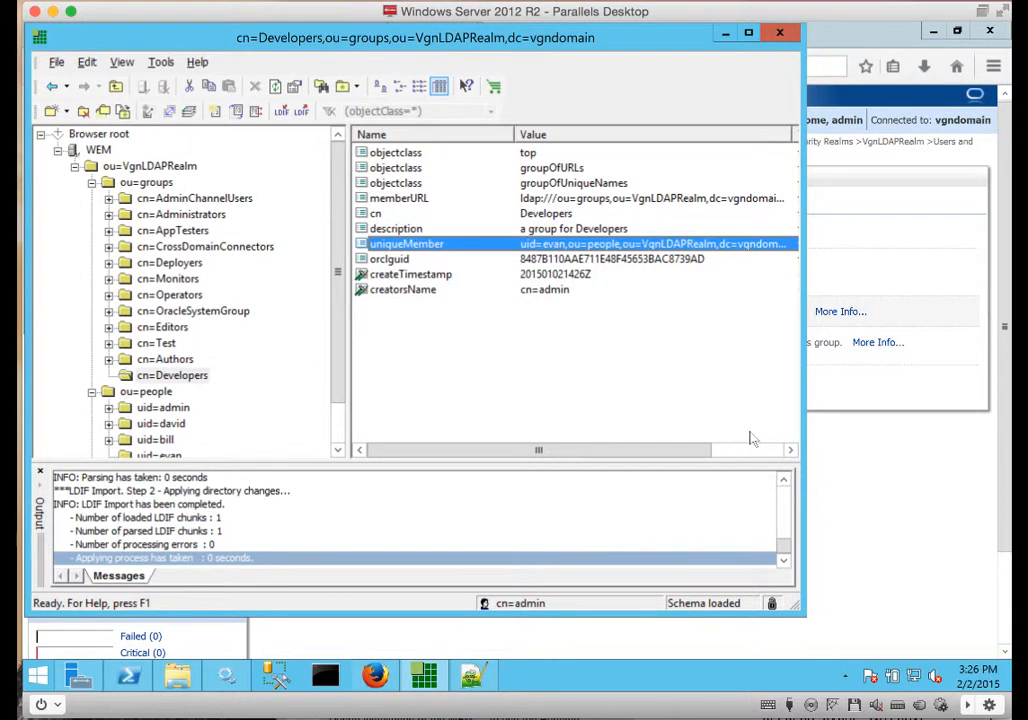
In a new Firefox tab, open the WEM Management Console and log in as admin.
key(alt+Tab)
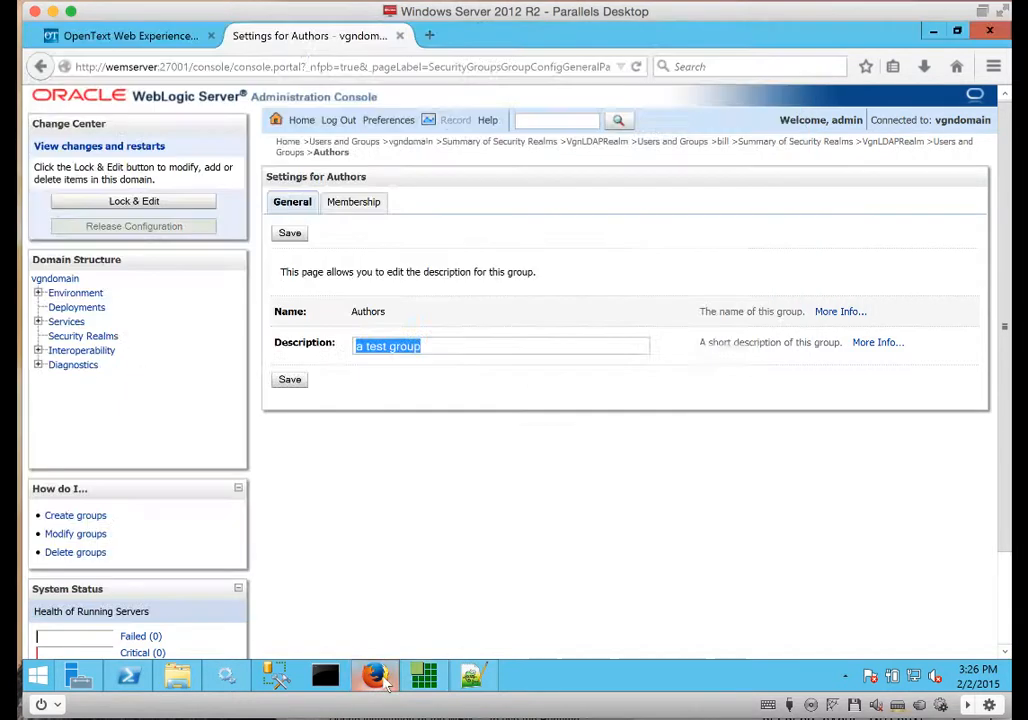
click(155, 36)
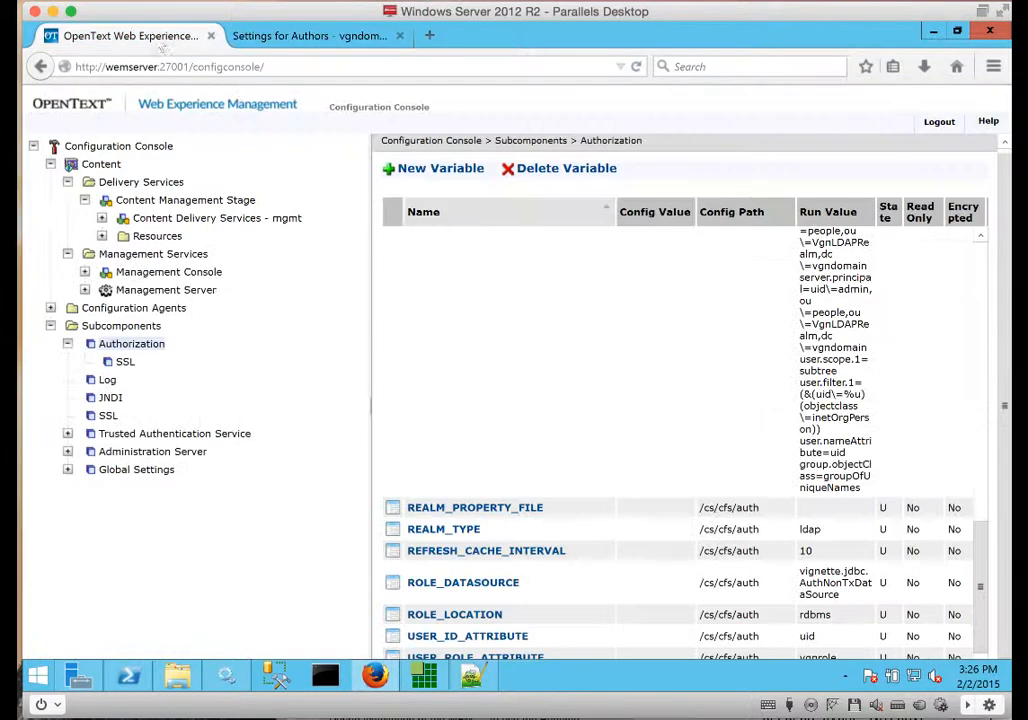
key(ctrl+t)
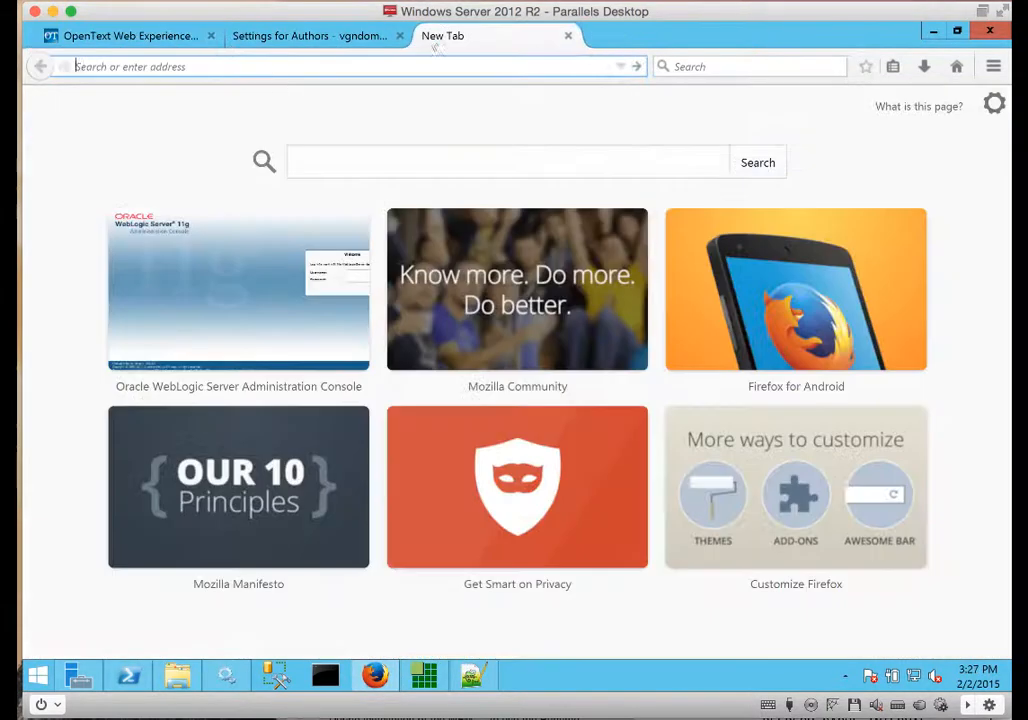
text(wemserver/)
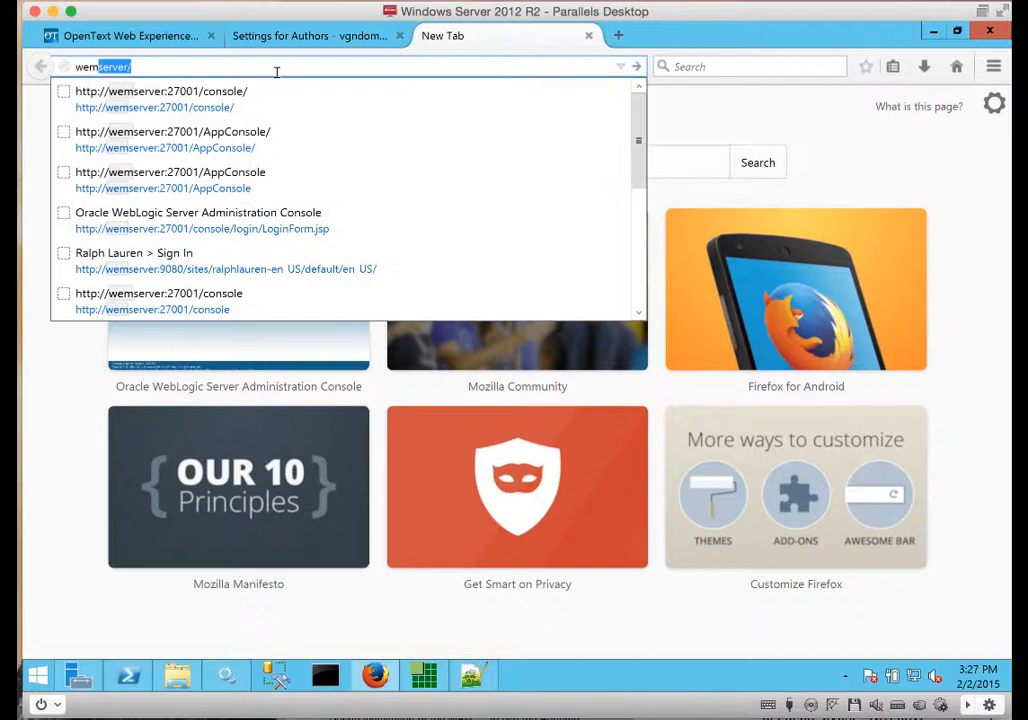
click(162, 138)
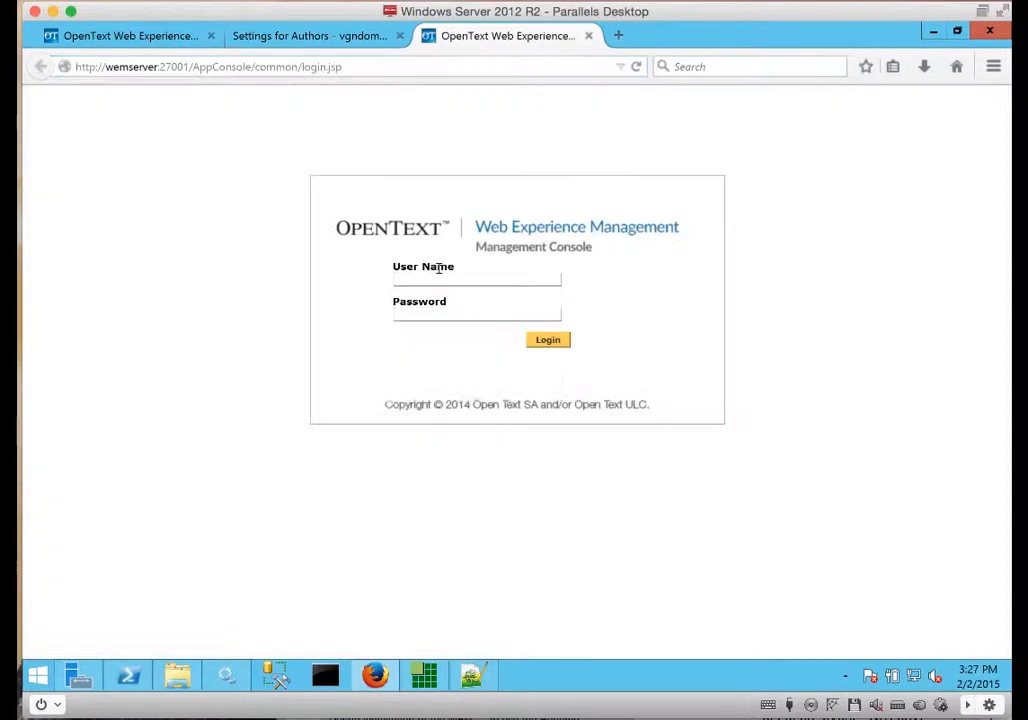
text(admin)
key(Tab)
text(••••••••)
key(Return)
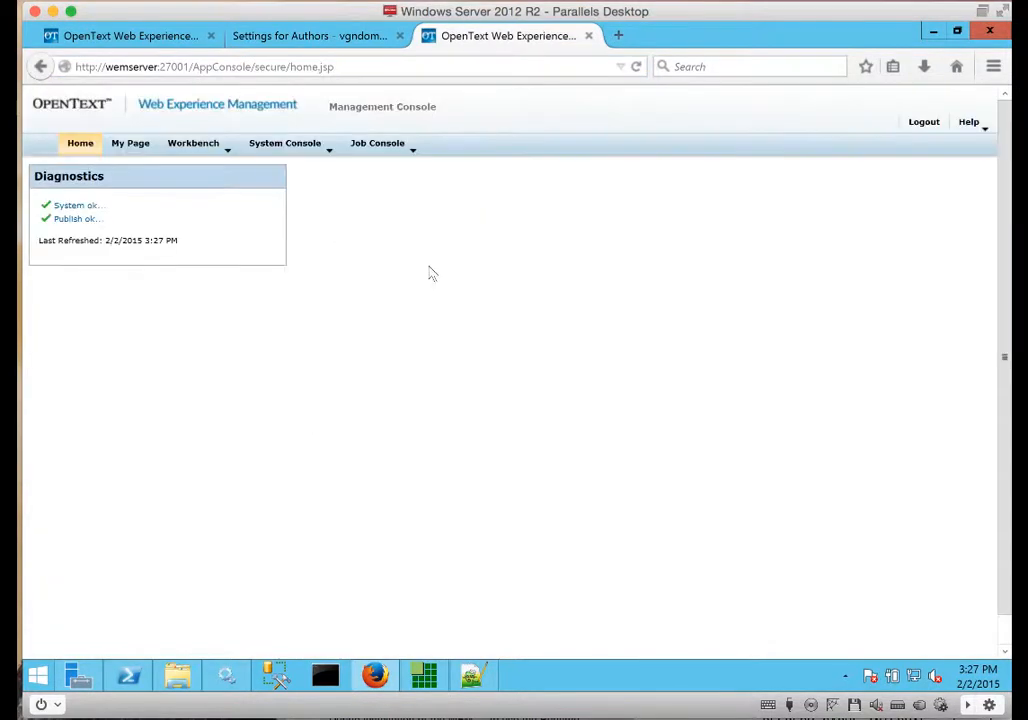
Search users with '*' from Roles, confirm all four are found, then return to the Configuration Console.
mouse_move(202, 142)
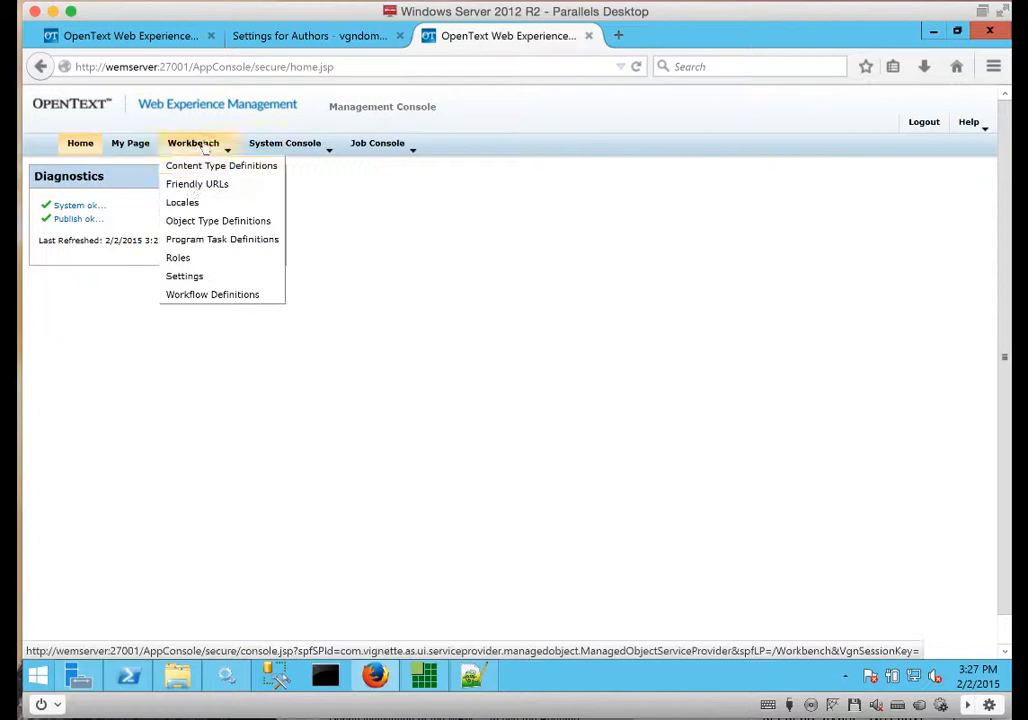
click(178, 258)
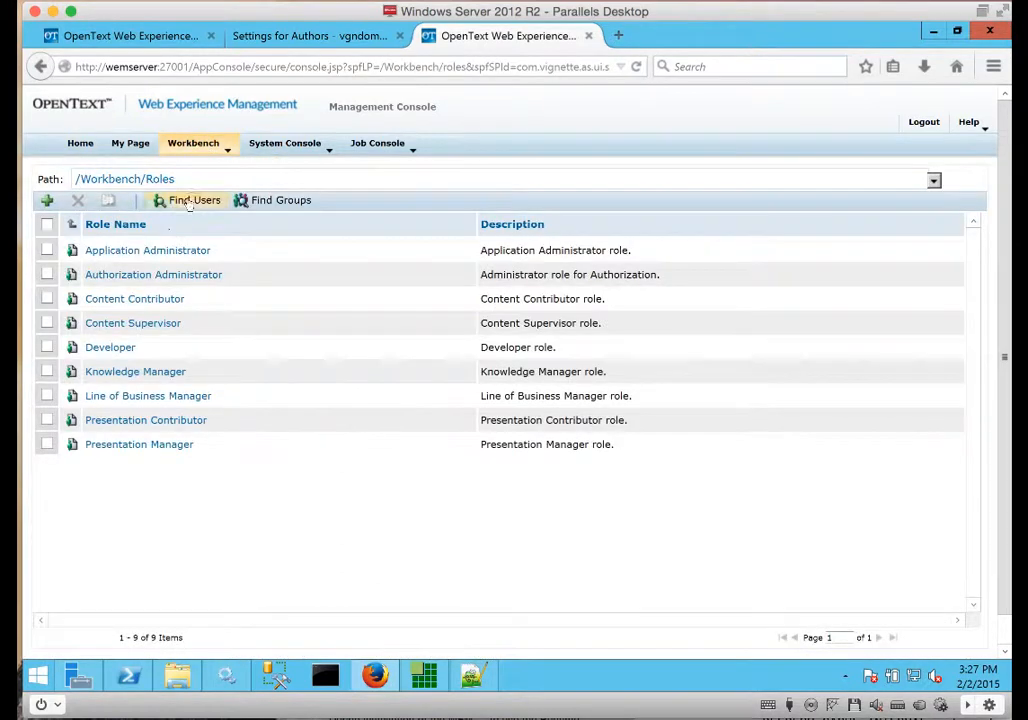
click(178, 200)
text(*)
key(Return)
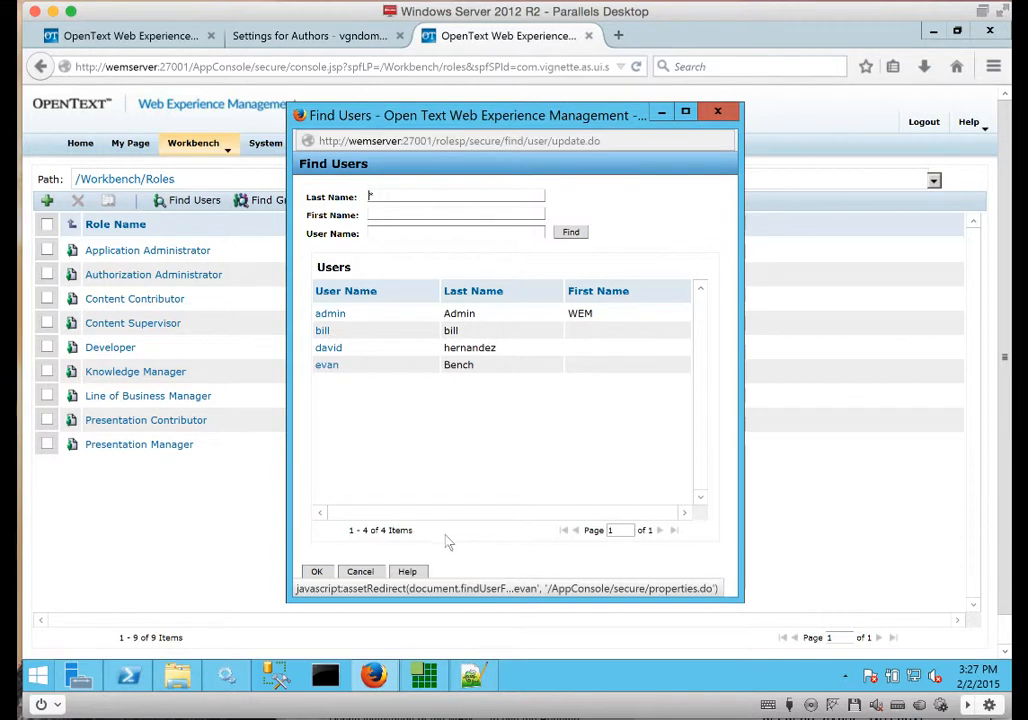
click(362, 574)
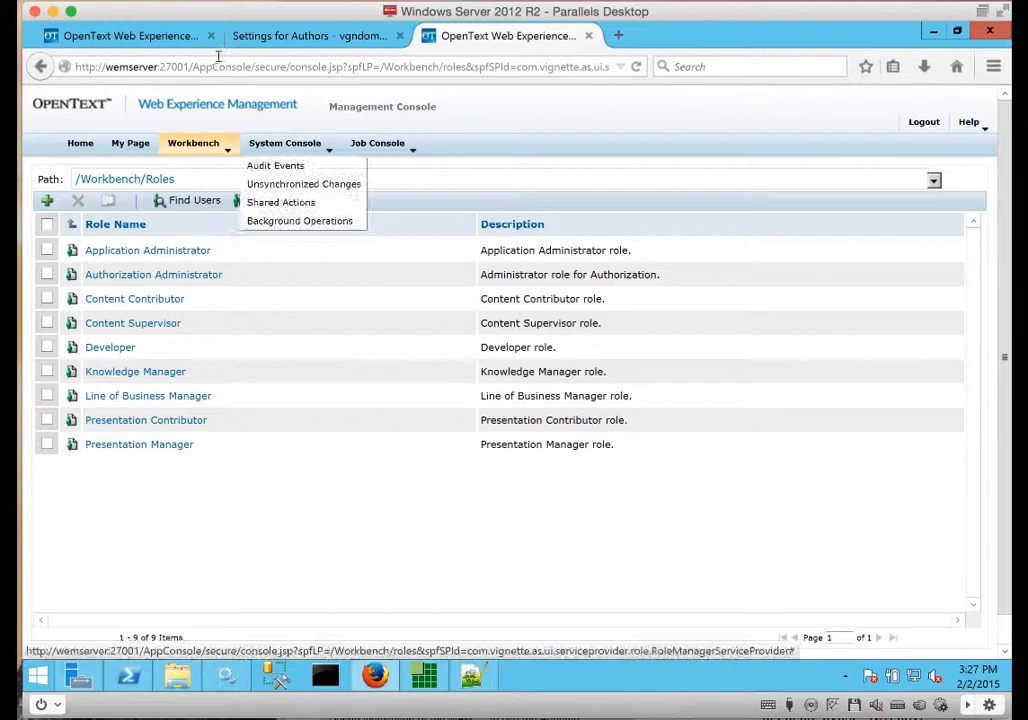
click(140, 38)
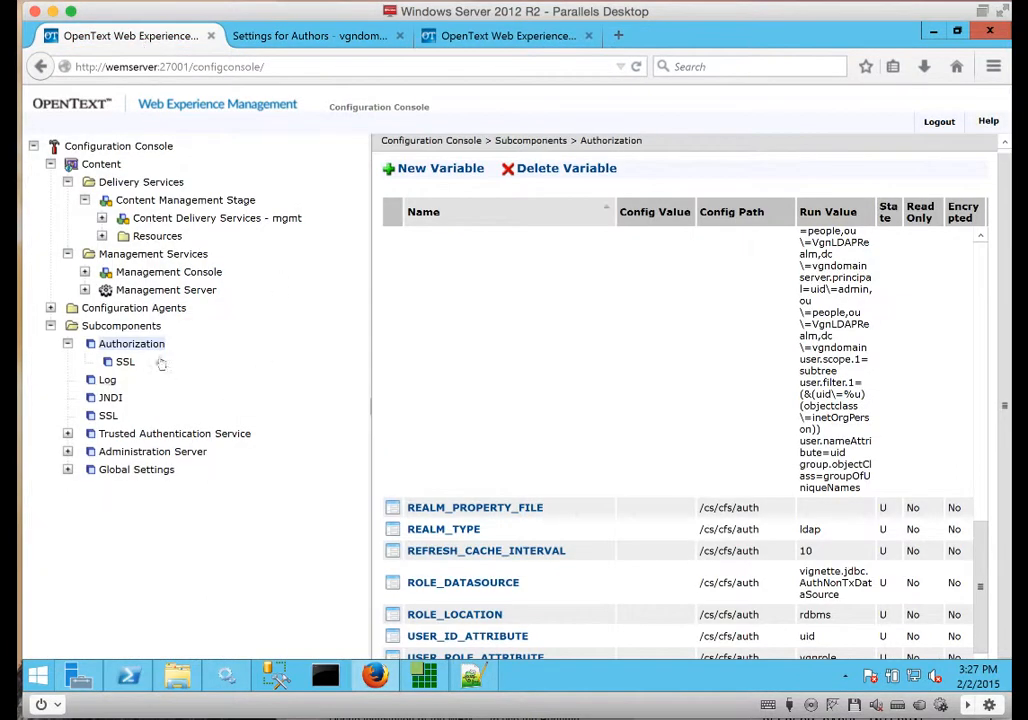
Set the Authorization variable REFRESH_CACHE_INTERVAL's Config Value to 1 and save it.
click(126, 346)
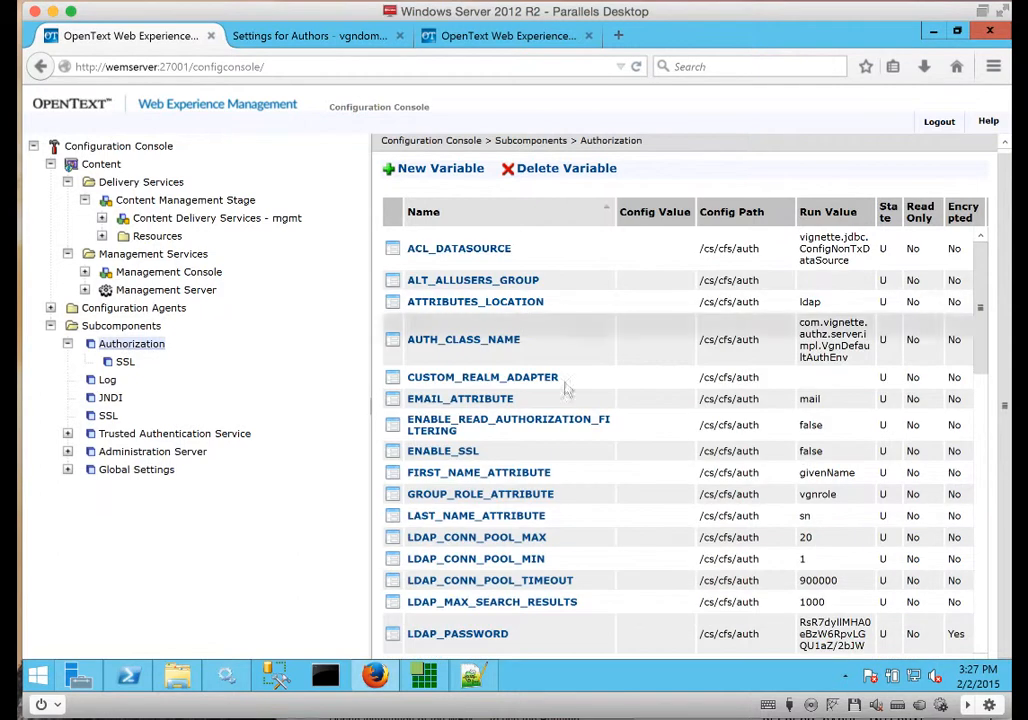
drag(975, 316, 968, 619)
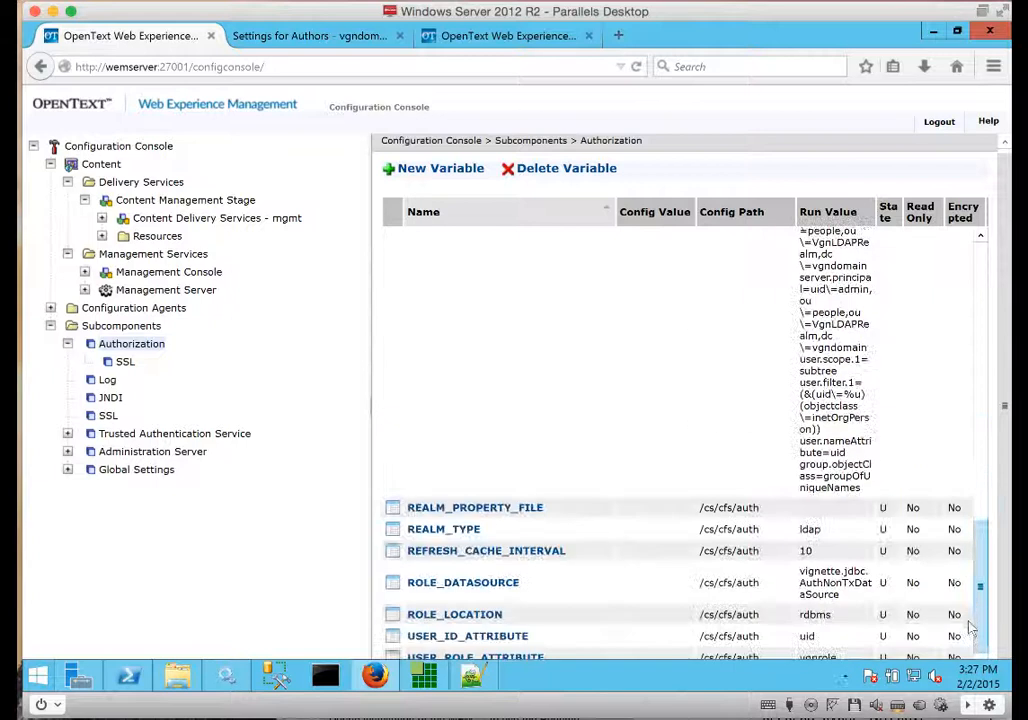
click(515, 556)
click(537, 475)
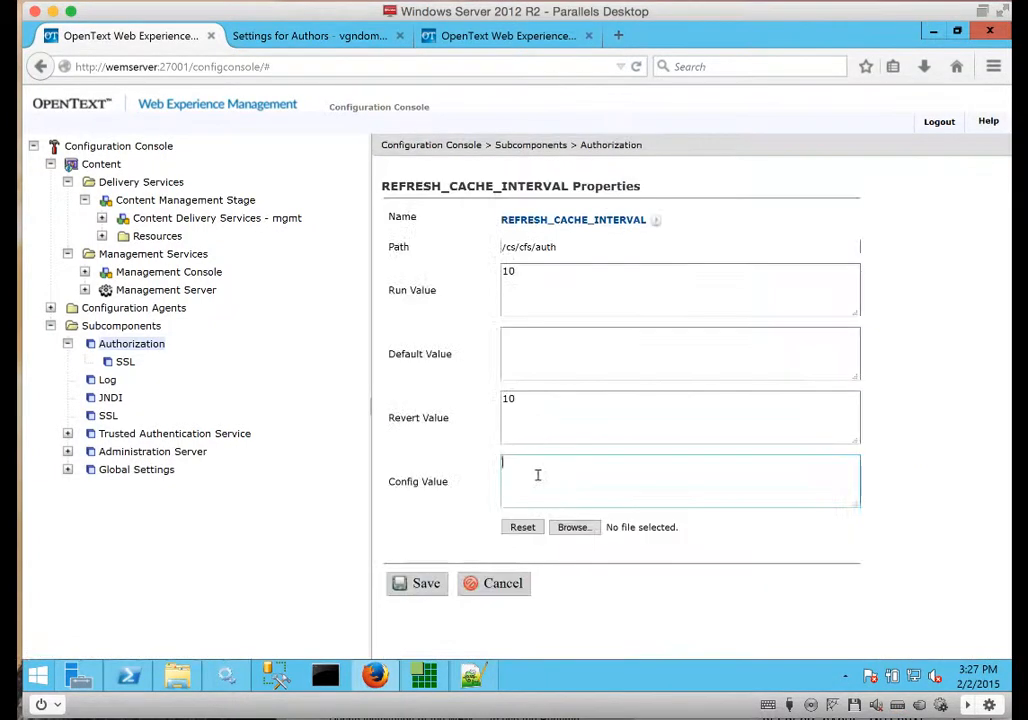
text(1)
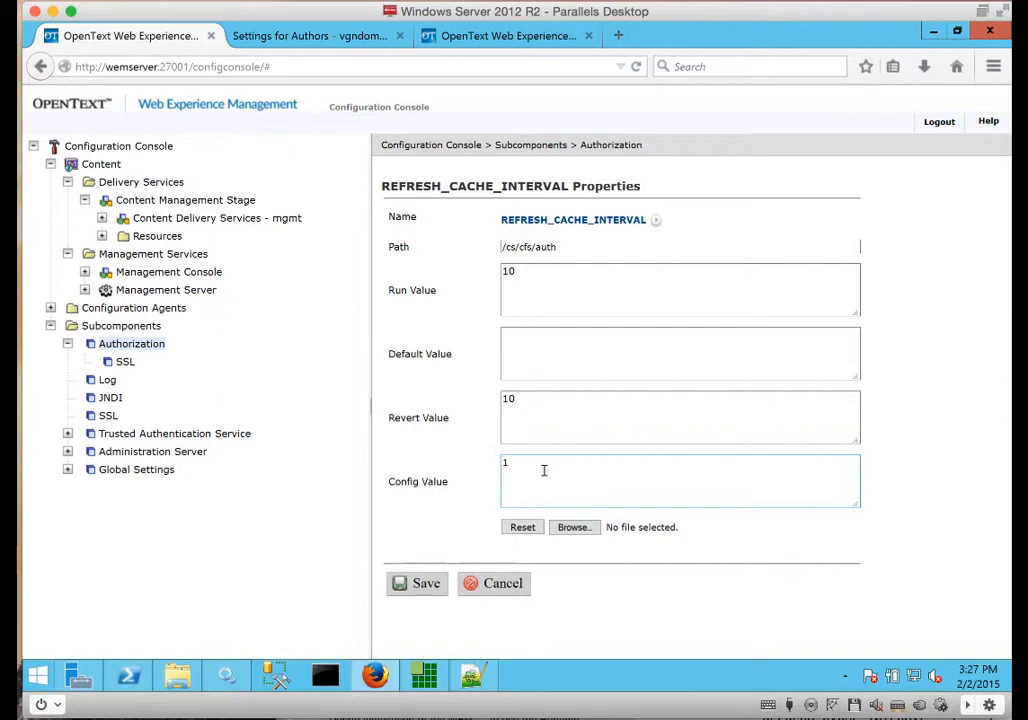
click(406, 585)
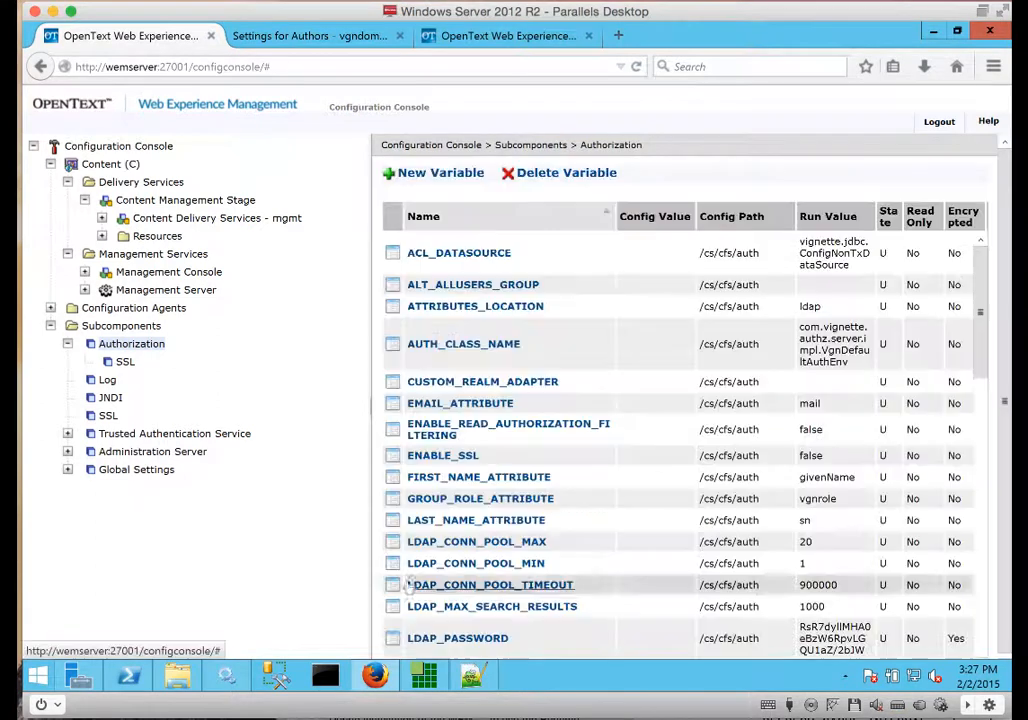
Commit the pending Content configuration changes and acknowledge the restart notice.
right_click(132, 167)
mouse_move(240, 184)
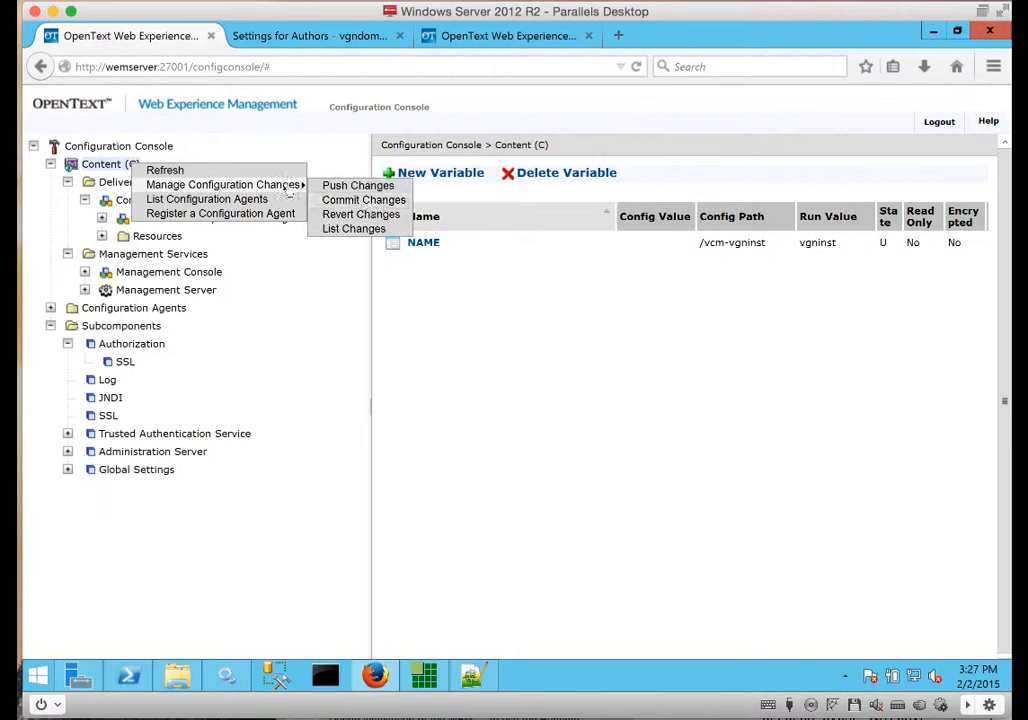
click(363, 200)
click(907, 352)
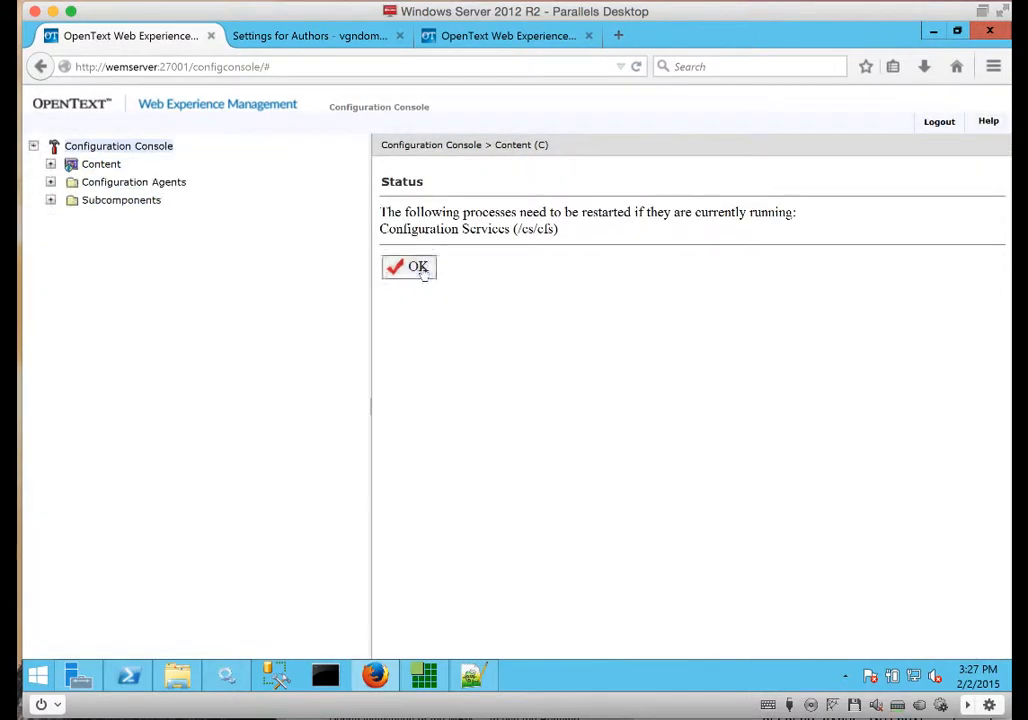
click(418, 268)
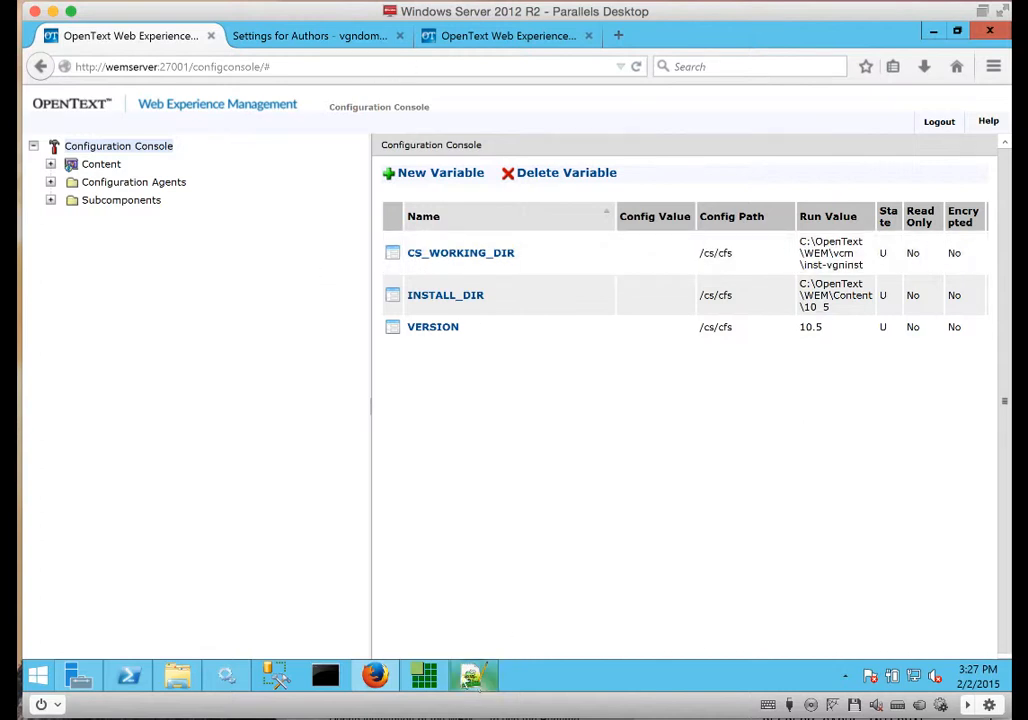
Switch to people.ldif in Notepad++, then back to the Softerra LDAP Administrator window.
click(472, 676)
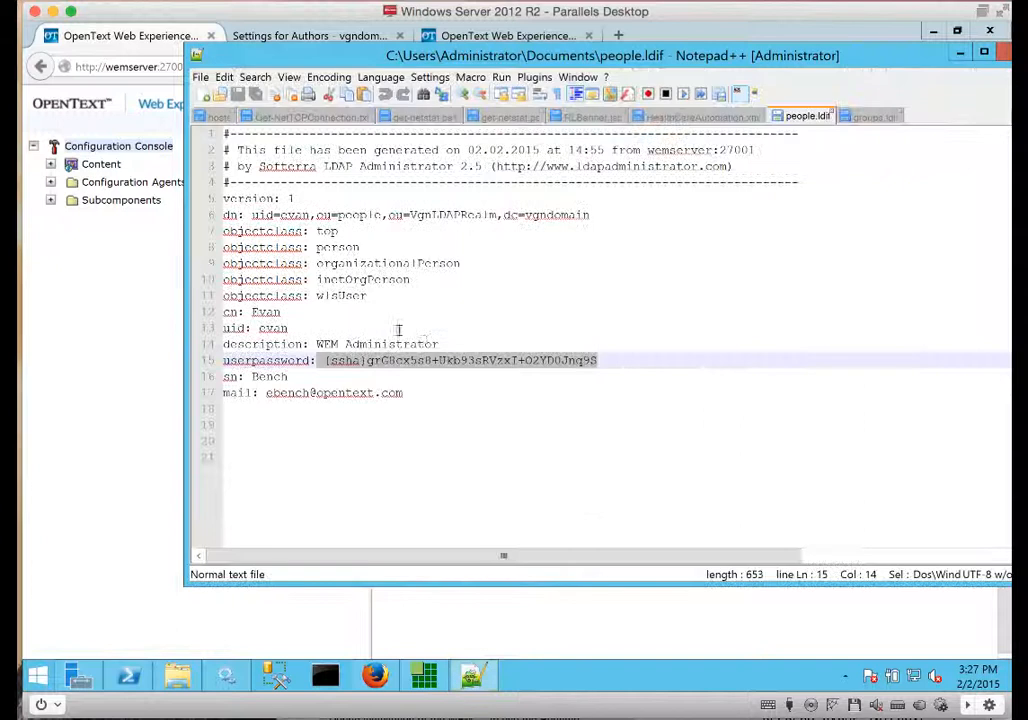
click(426, 678)
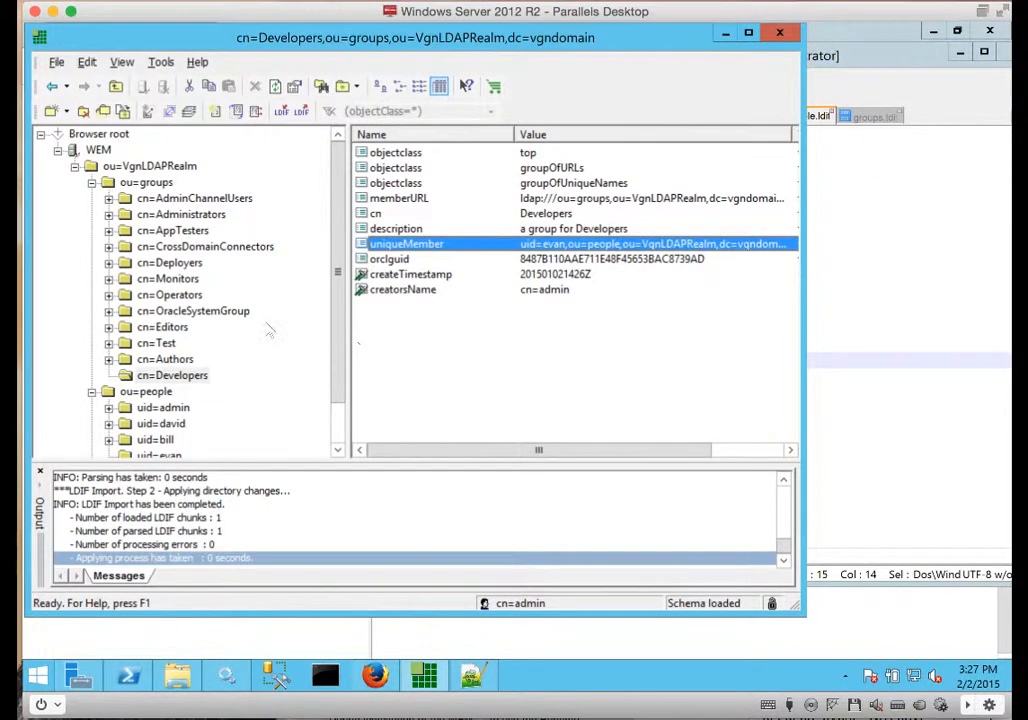